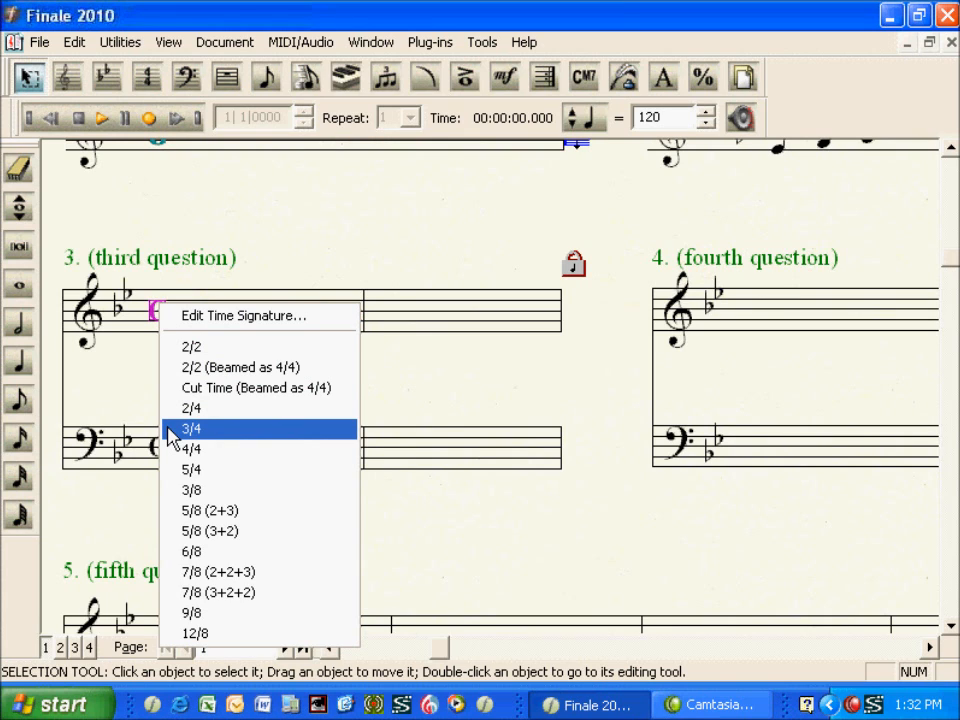
# Set the third question's time signature to 3/4 and enter a dotted half note below the treble staff in its first measure
pyautogui.click(172, 431)
pyautogui.click(126, 400)
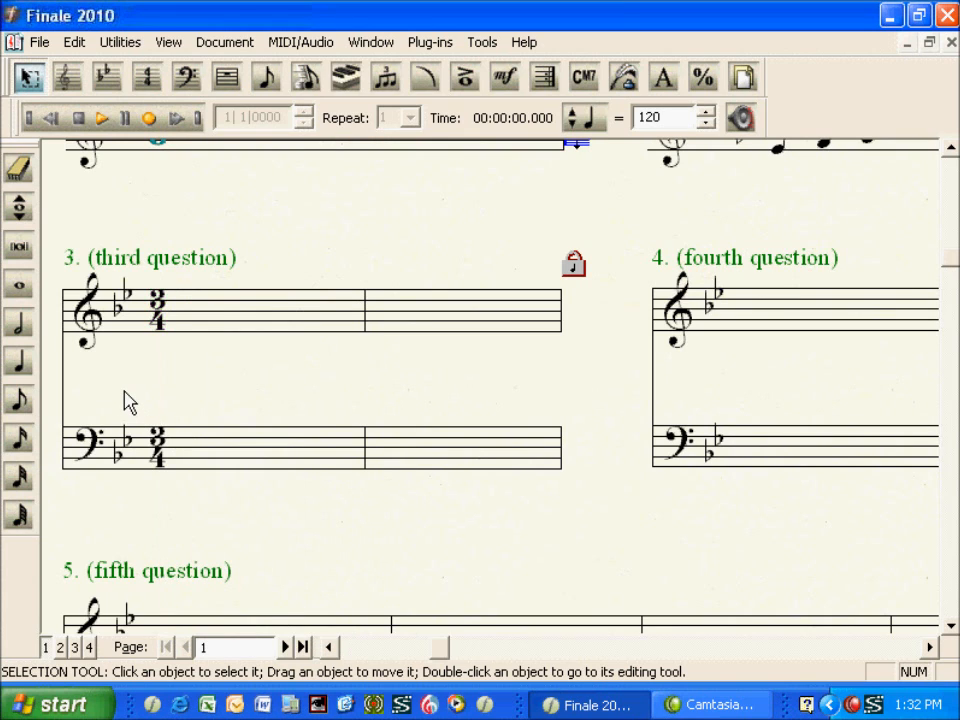
pyautogui.click(20, 325)
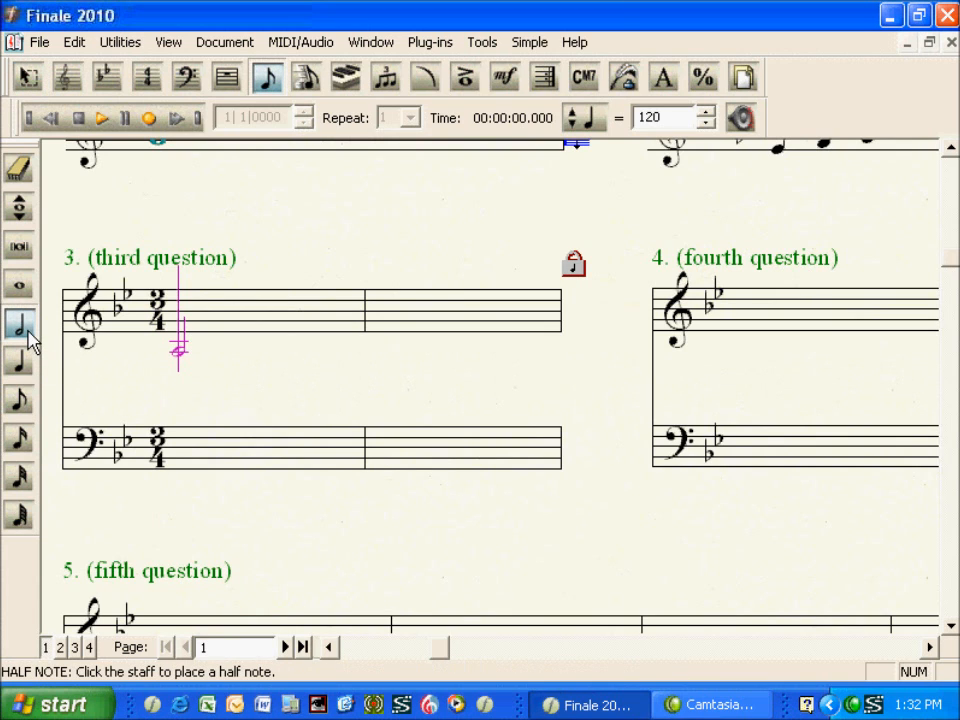
pyautogui.press('Return')
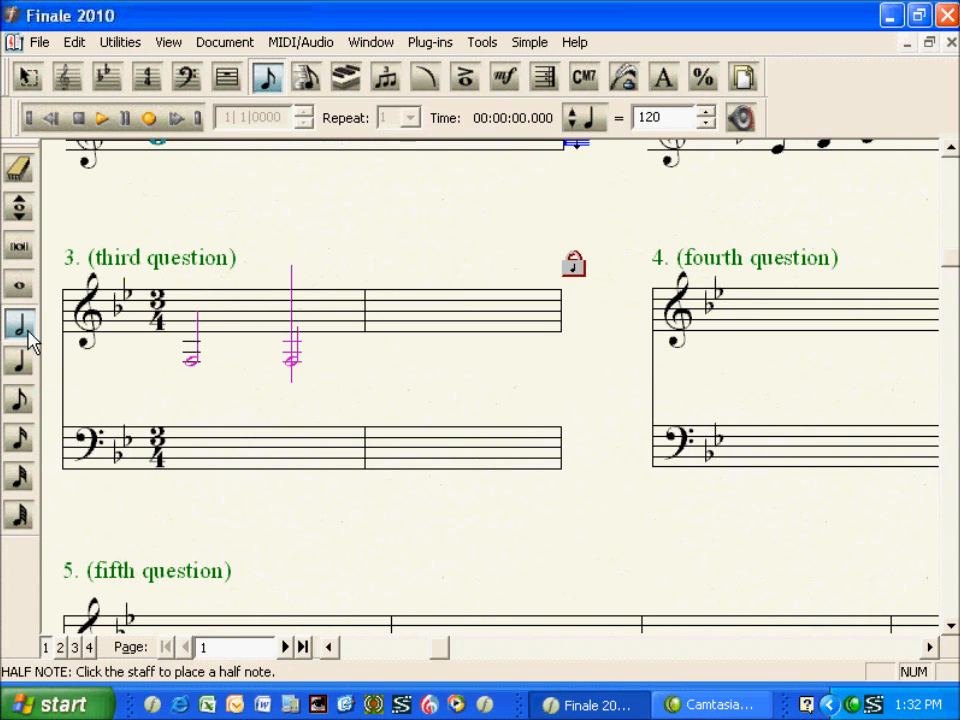
pyautogui.press('.')
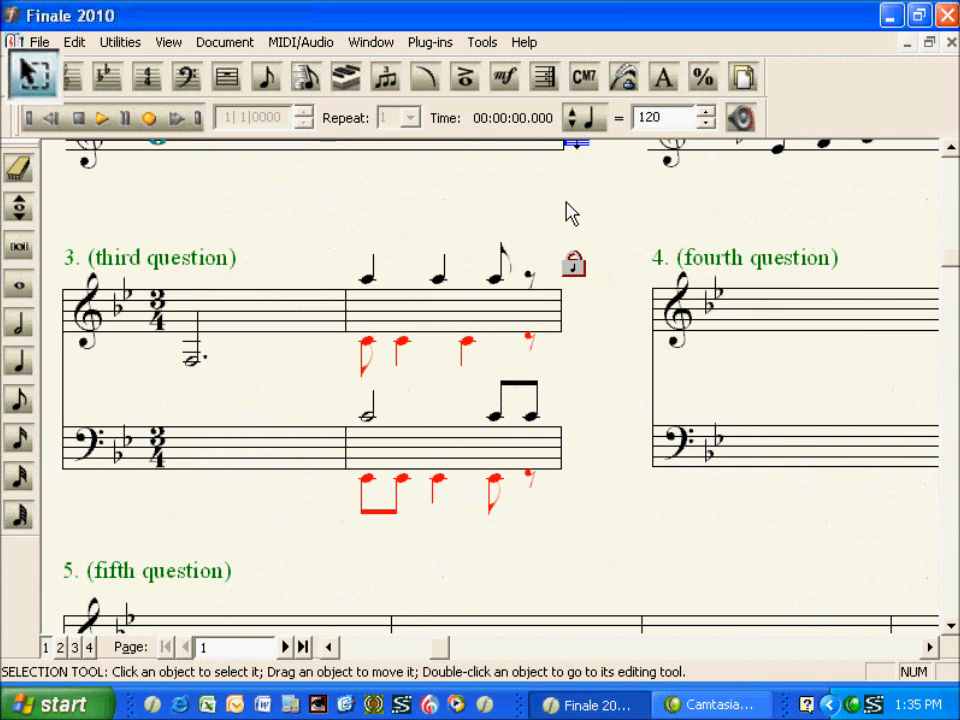
# Flip all note stems upward in the second measure of the third question, on both staves
pyautogui.click(440, 313)
pyautogui.keyDown('shift'); pyautogui.click(446, 450); pyautogui.keyUp('shift')
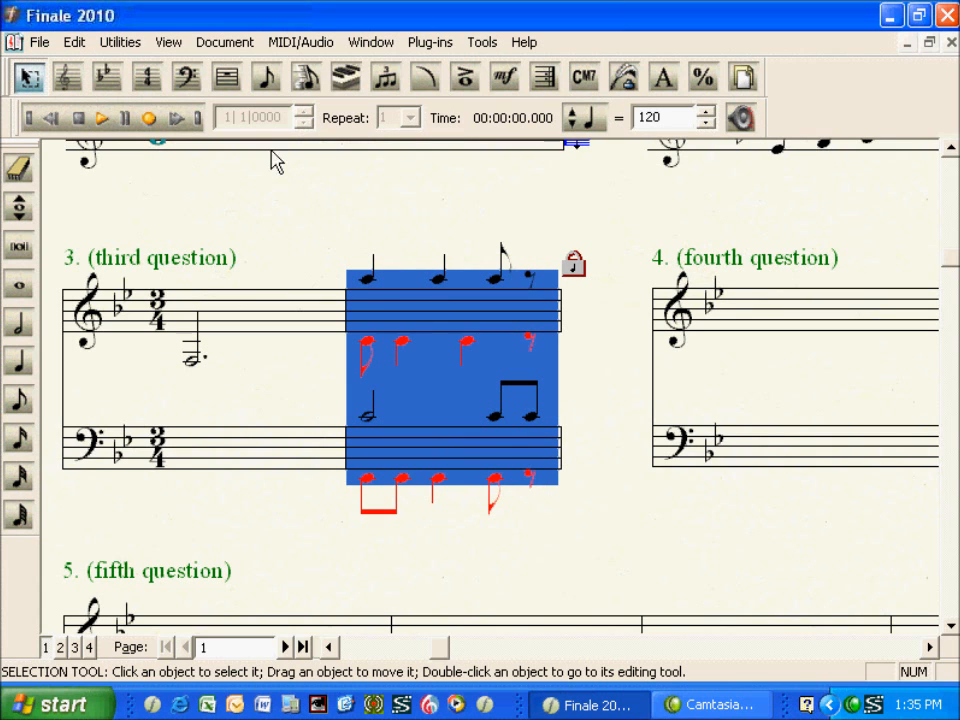
pyautogui.click(122, 43)
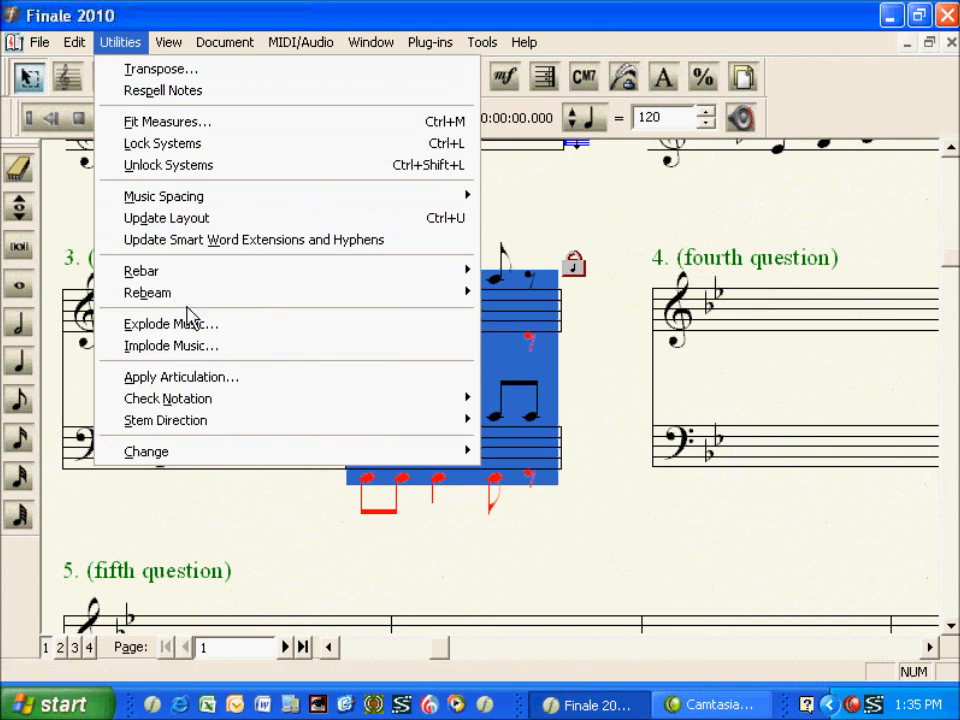
pyautogui.moveTo(195, 432)
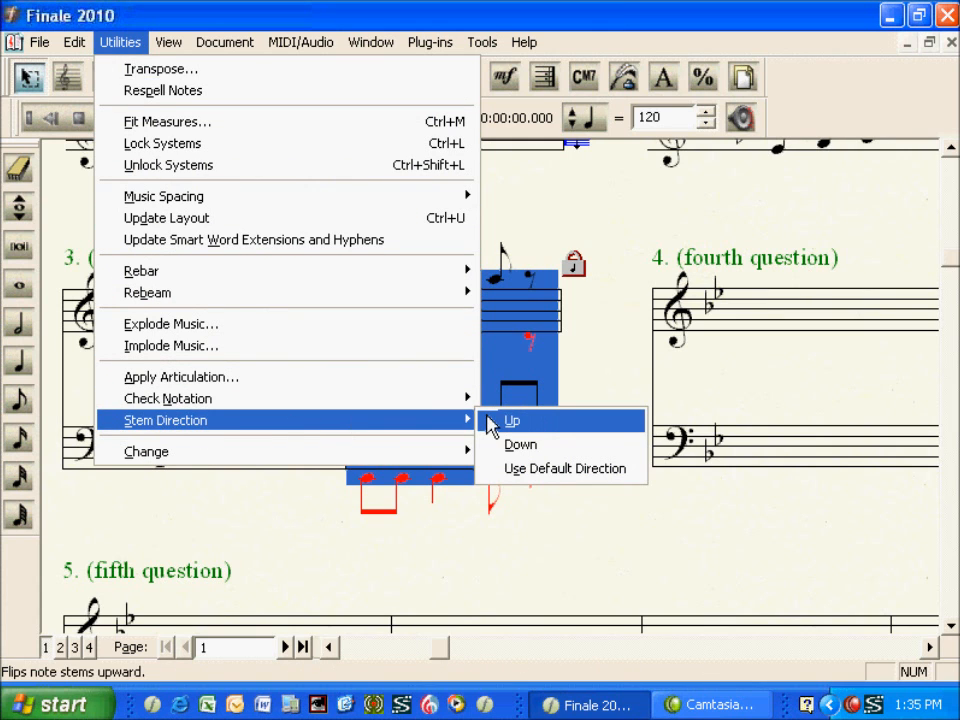
pyautogui.click(490, 424)
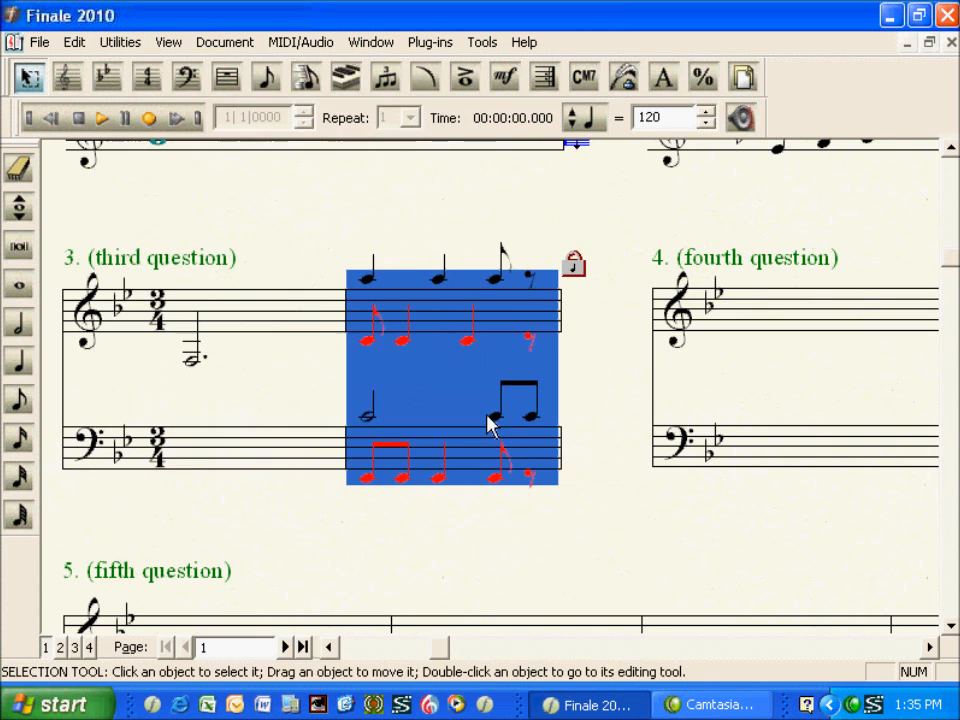
pyautogui.click(574, 418)
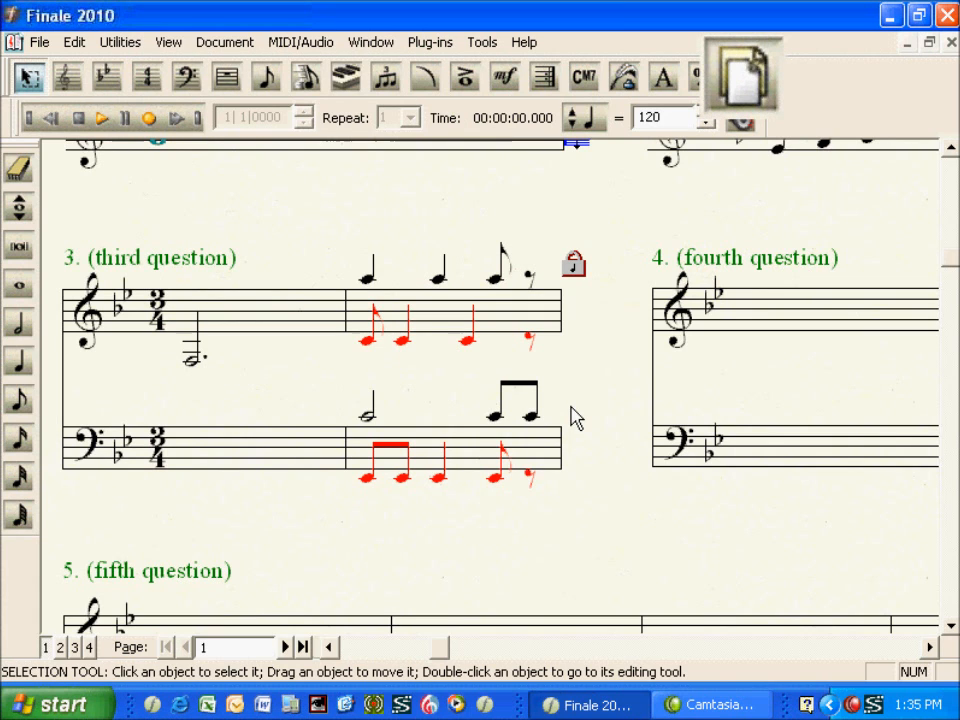
# Optimize staff system 3 only, with empty staves removed and at least one staff kept
pyautogui.click(743, 82)
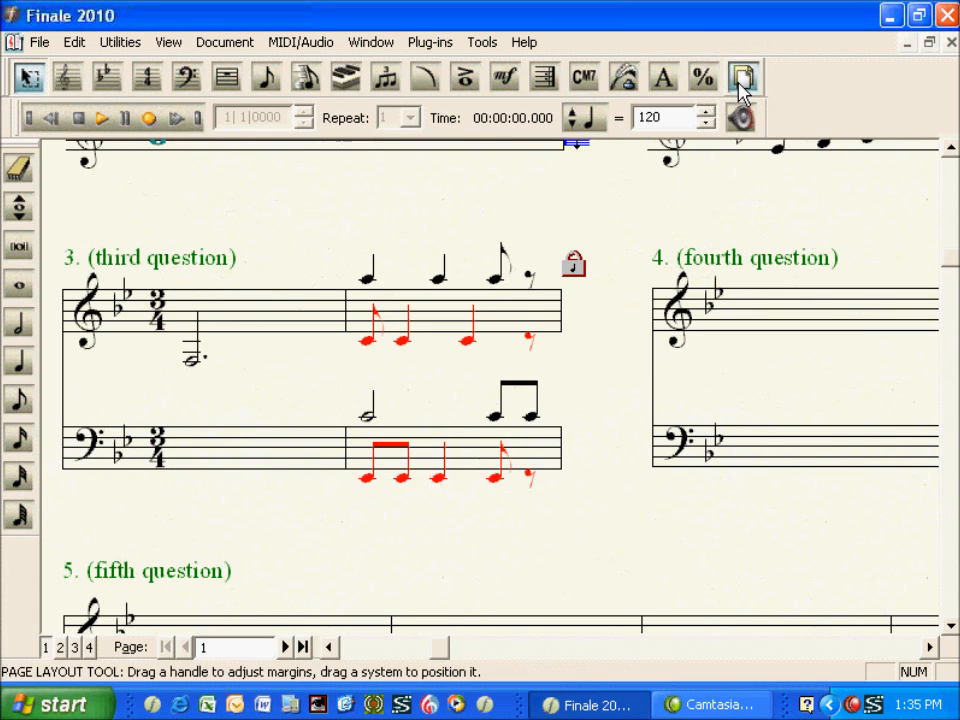
pyautogui.rightClick(335, 332)
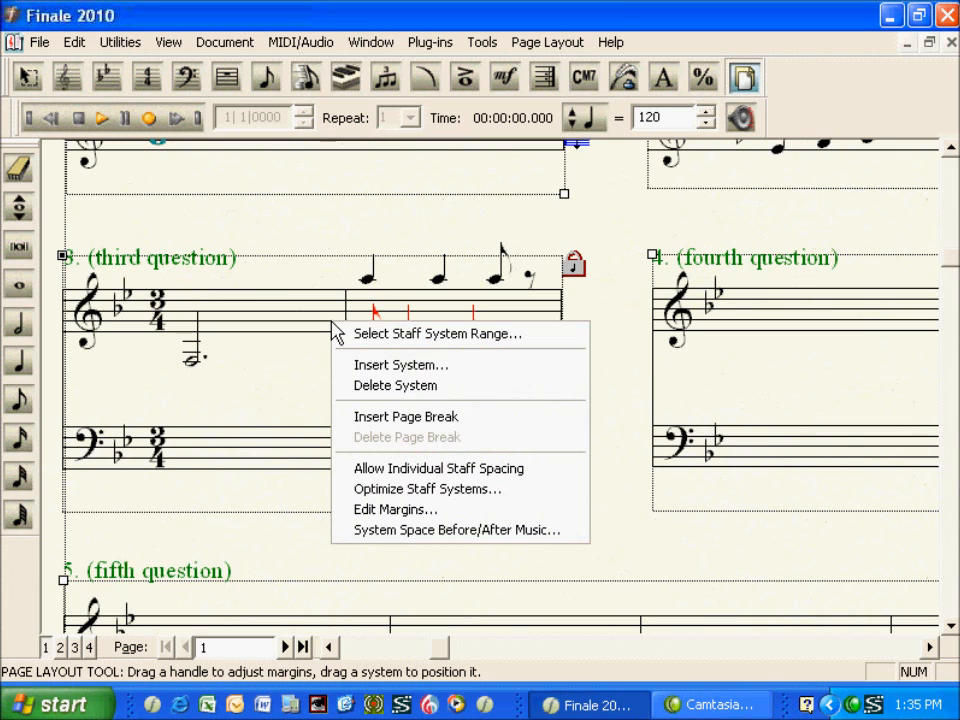
pyautogui.click(341, 494)
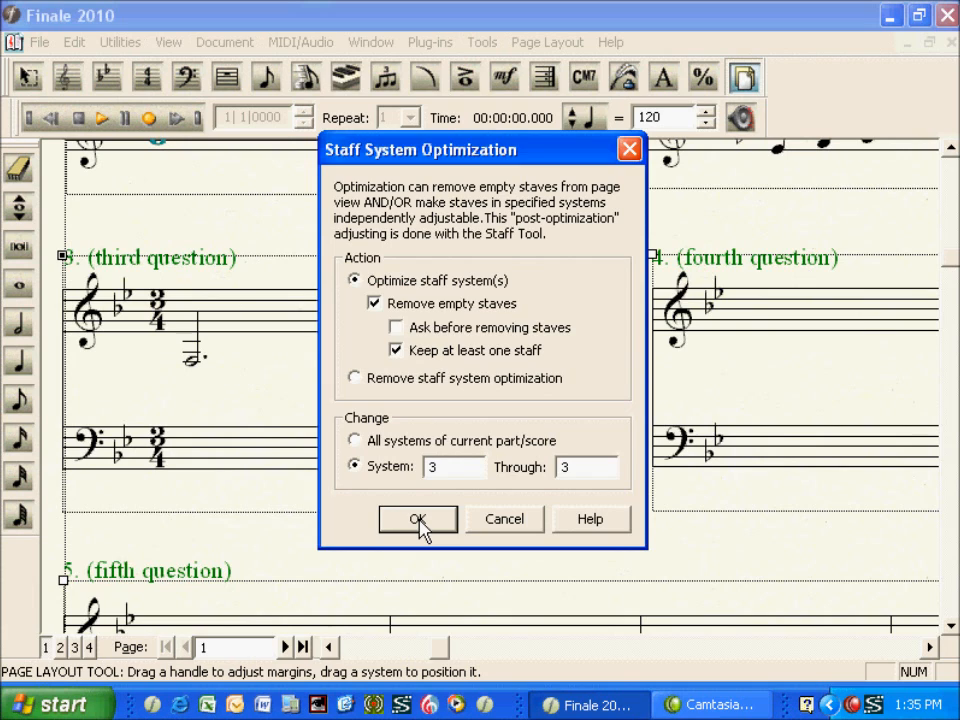
pyautogui.click(418, 520)
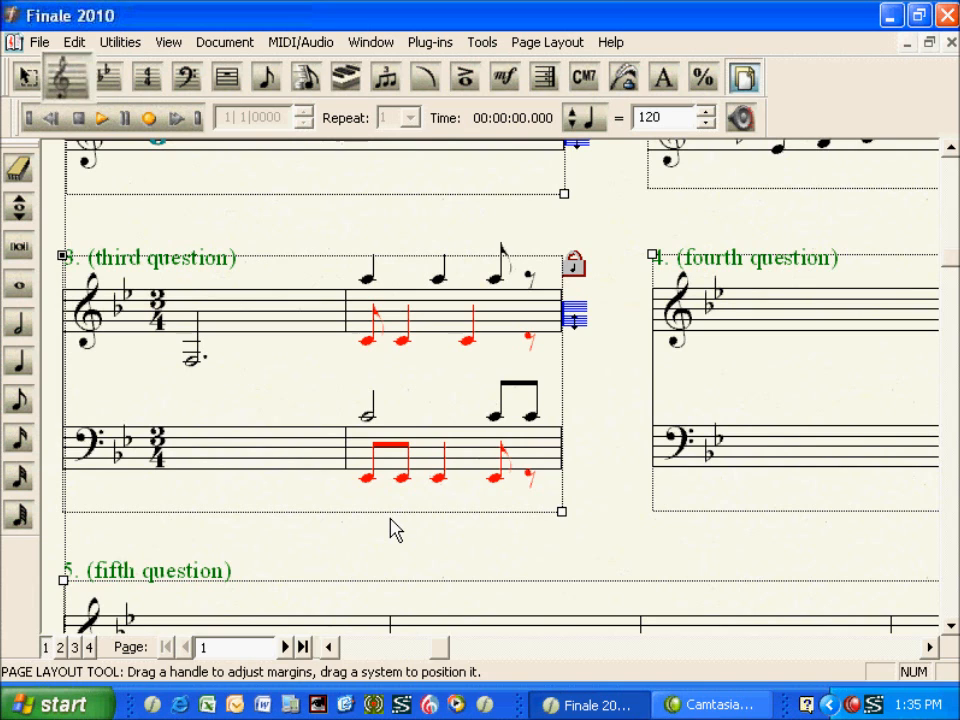
# Nudge the third question's bass staff upward, closer to its treble staff, using the Staff tool
pyautogui.click(69, 82)
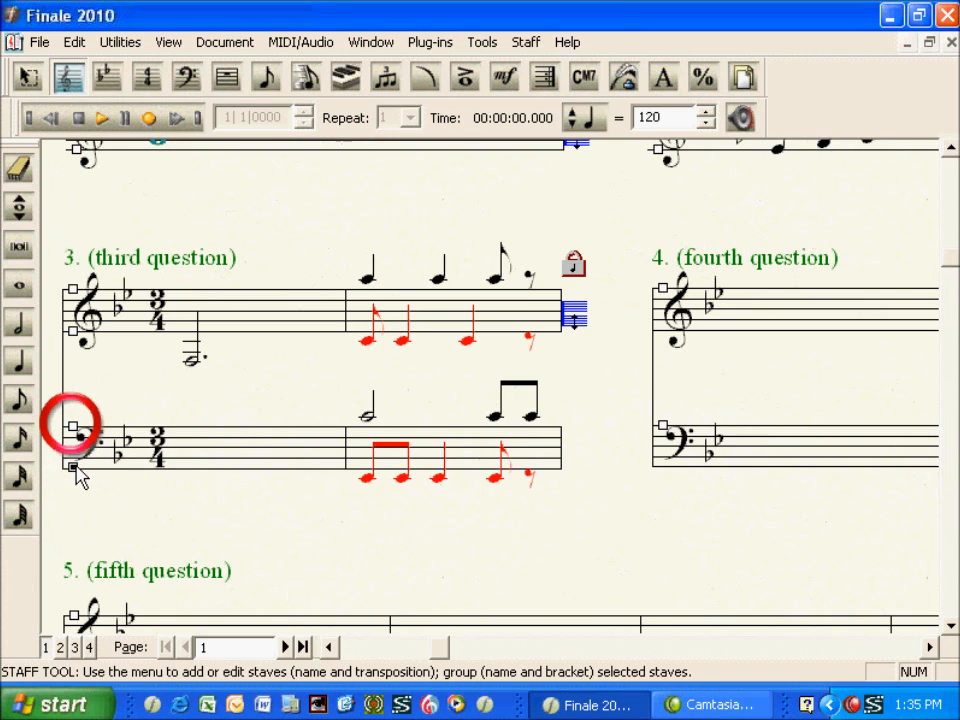
pyautogui.press('Up')
pyautogui.press('Up')
pyautogui.press('Up')
pyautogui.press('Up')
pyautogui.press('Up')
pyautogui.press('Up')
pyautogui.press('Up')
pyautogui.press('Up')
pyautogui.press('Up')
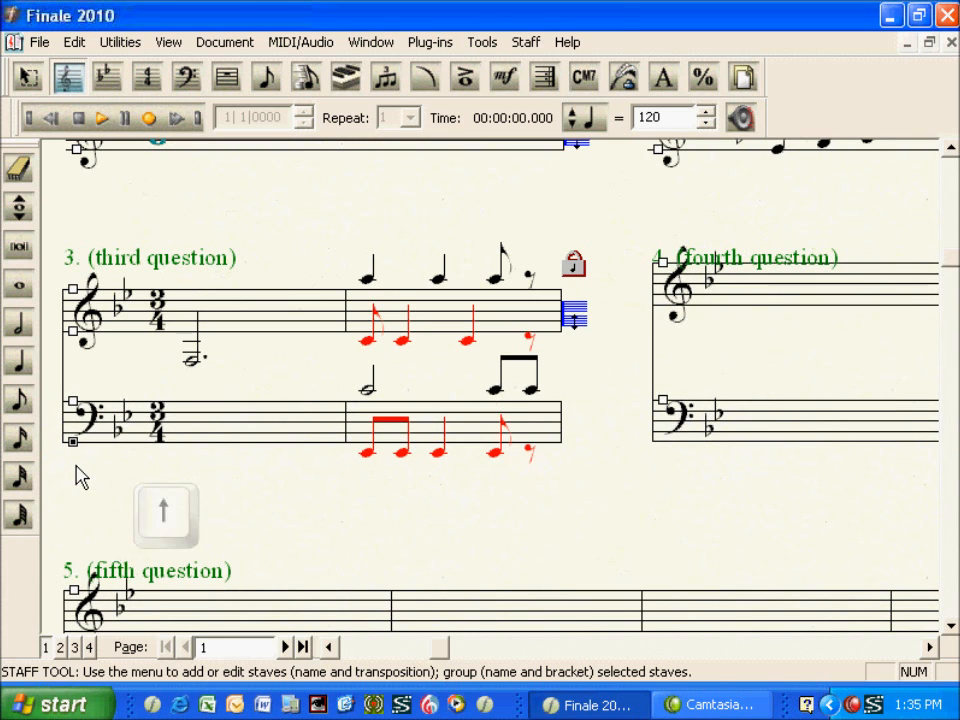
pyautogui.press('Escape')
pyautogui.press('Escape')
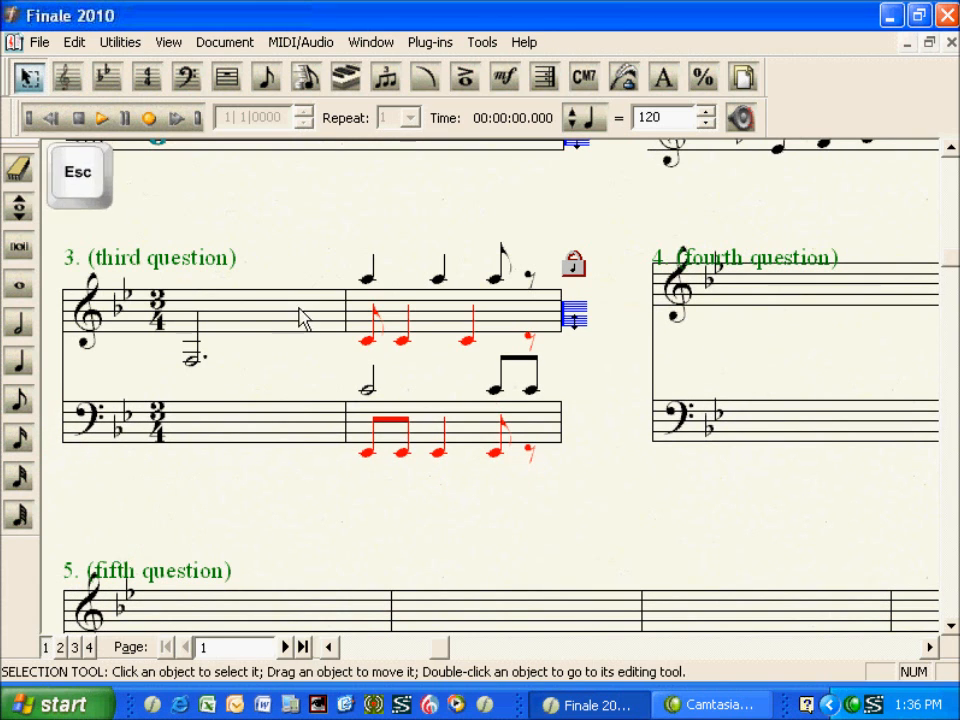
# Give the third question's first measure an invisible left barline and set its time signature to Always Hide
pyautogui.click(253, 330)
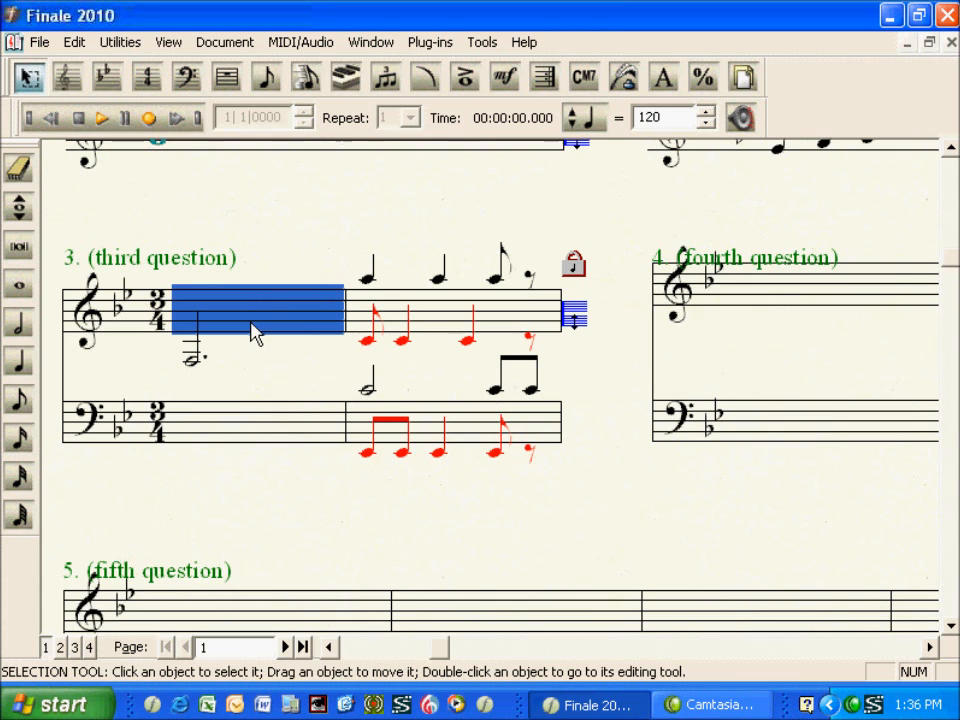
pyautogui.keyDown('shift'); pyautogui.click(252, 428); pyautogui.keyUp('shift')
pyautogui.rightClick(252, 428)
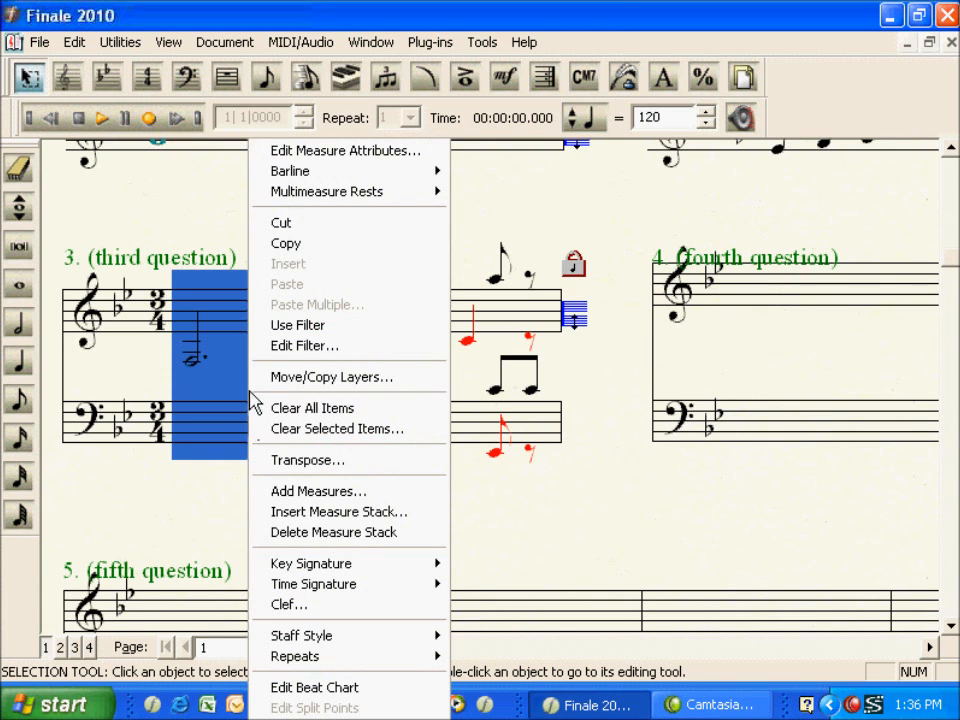
pyautogui.click(265, 152)
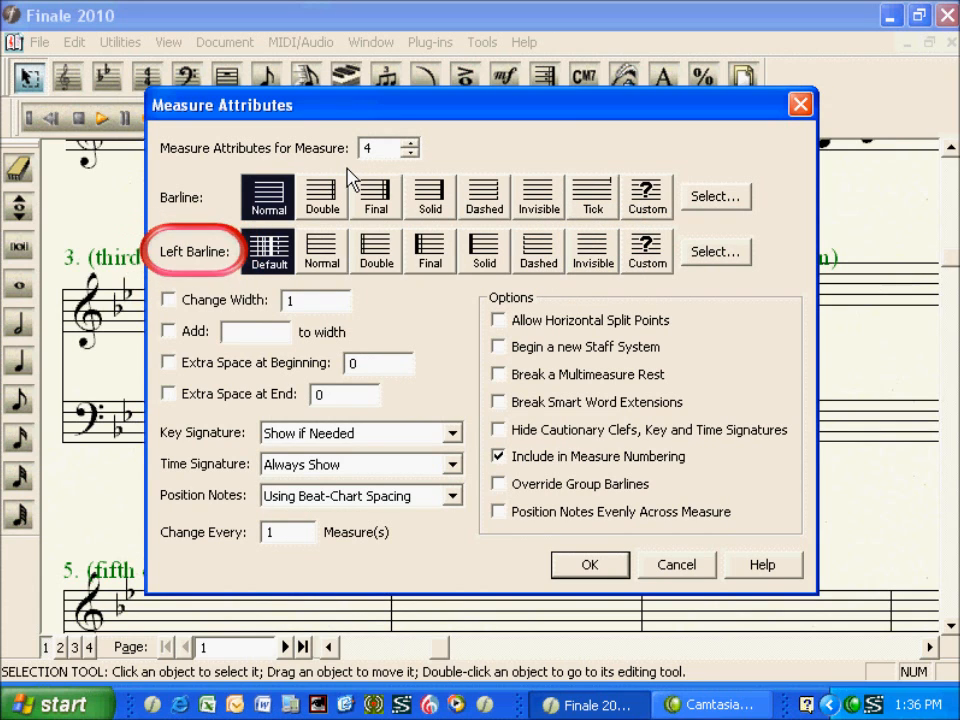
pyautogui.click(588, 255)
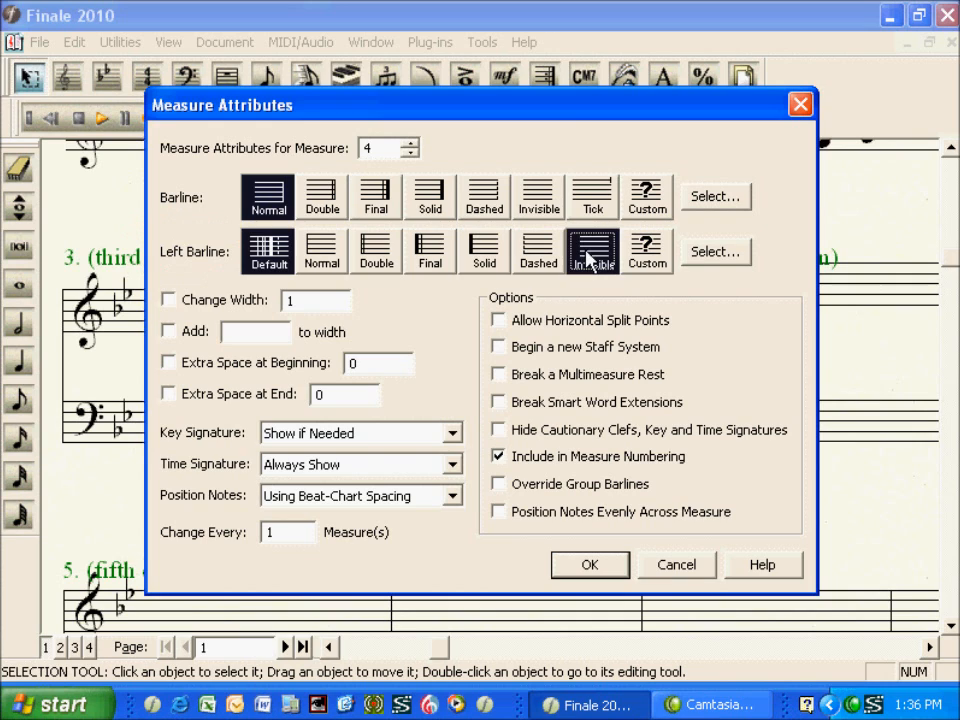
pyautogui.click(498, 456)
pyautogui.click(453, 465)
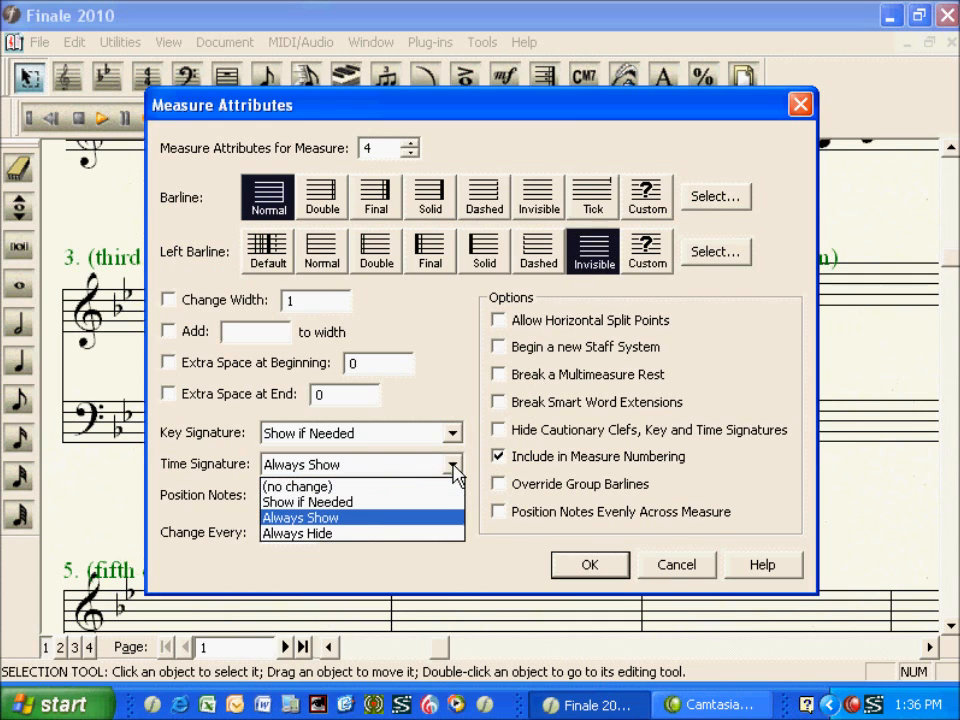
pyautogui.click(447, 533)
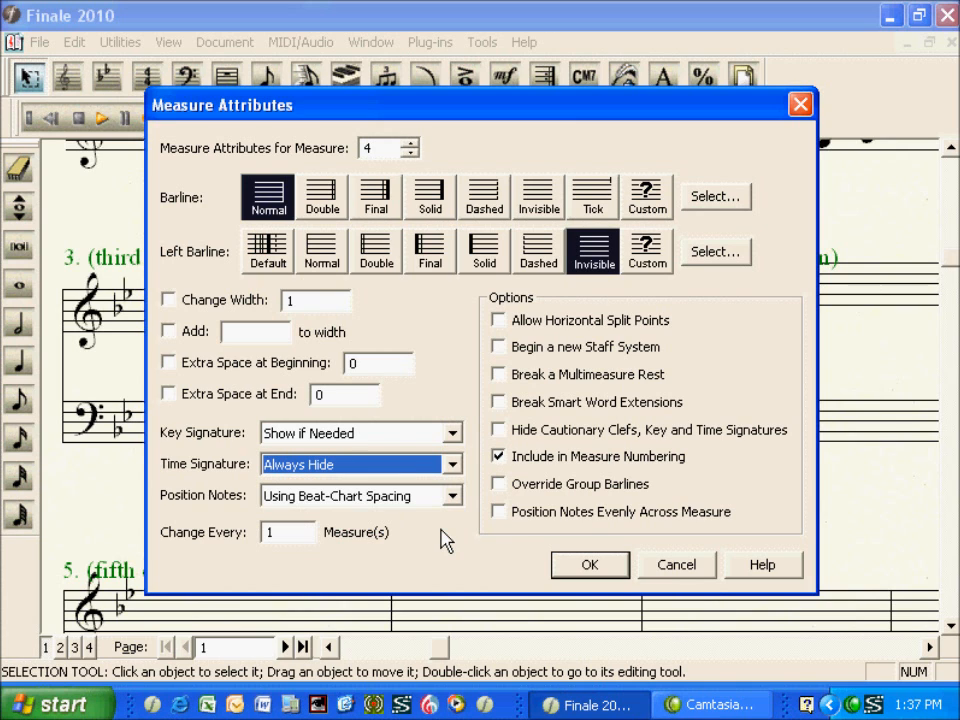
pyautogui.click(583, 564)
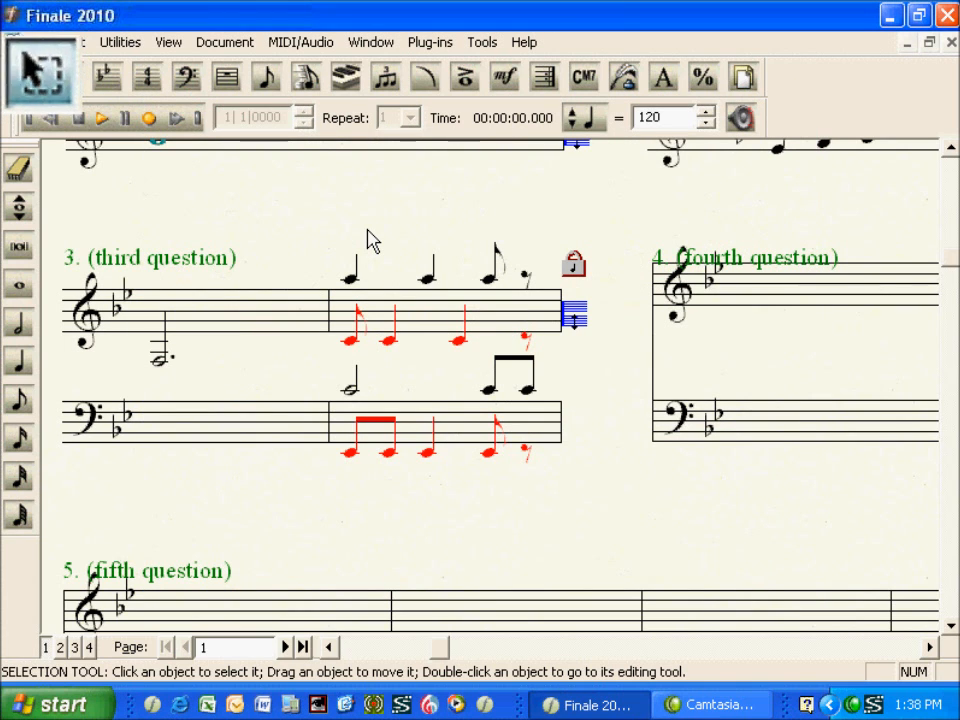
# Hide the ledger lines in both measures of the third question, on both staves
pyautogui.click(300, 320)
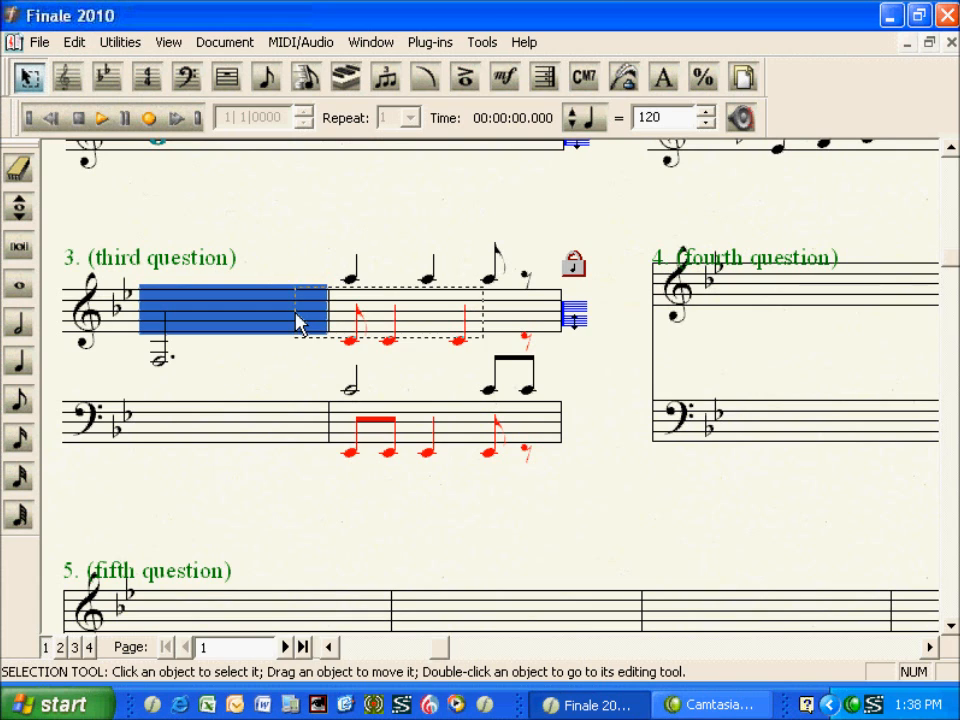
pyautogui.keyDown('shift'); pyautogui.click(445, 440); pyautogui.keyUp('shift')
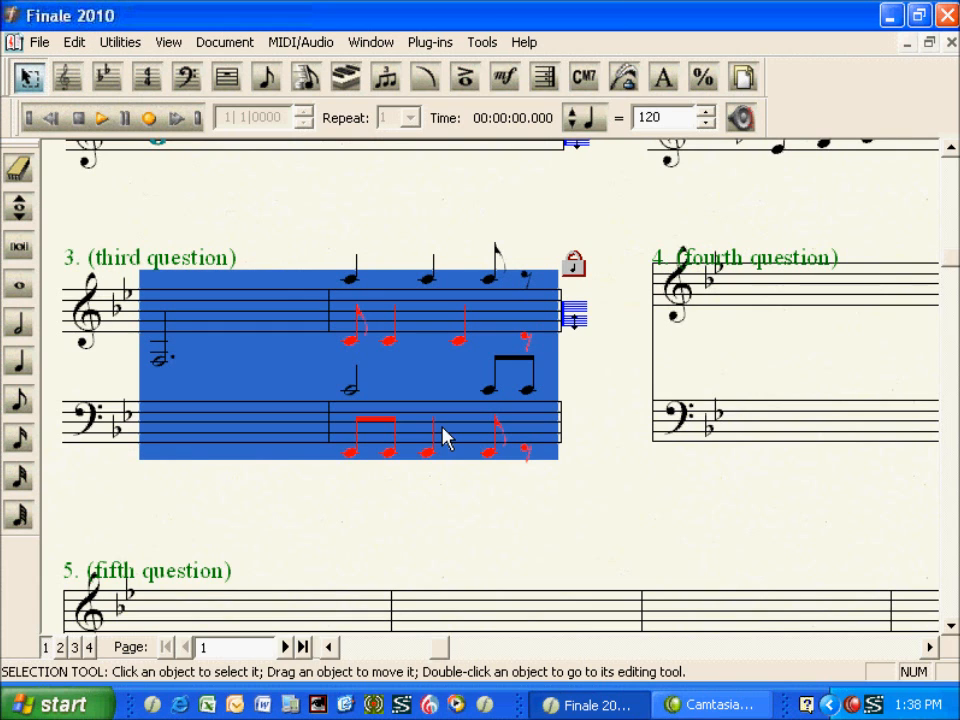
pyautogui.click(427, 44)
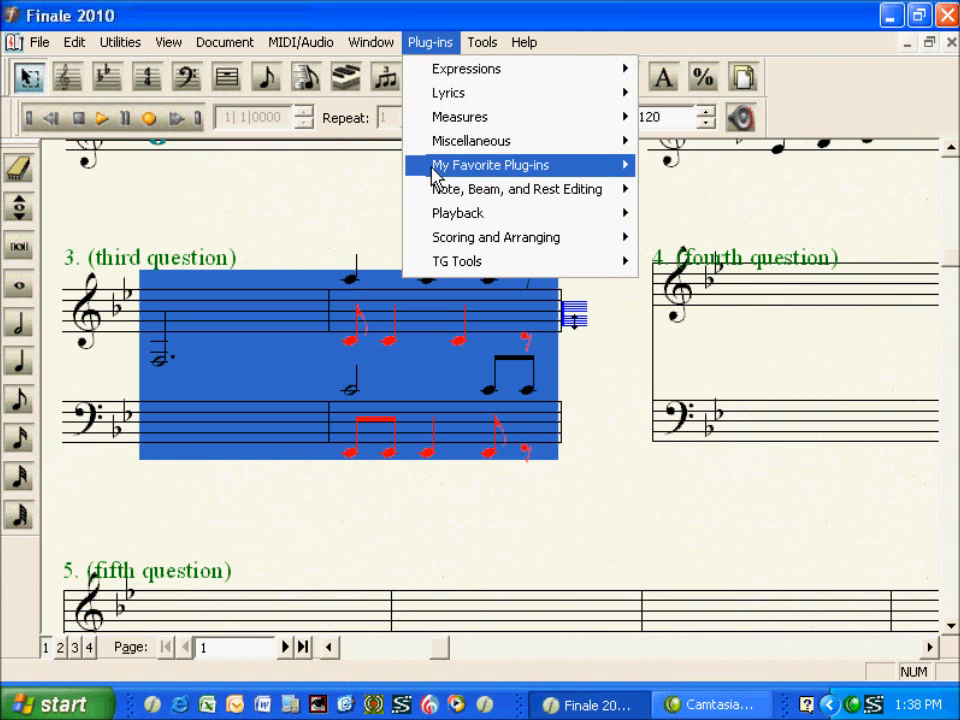
pyautogui.moveTo(440, 195)
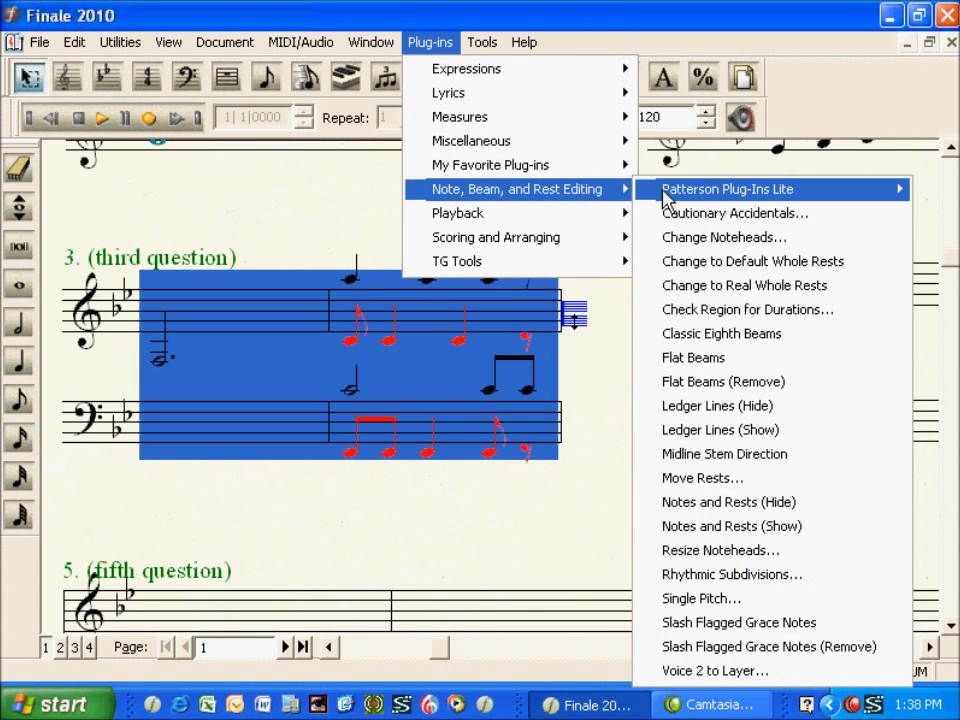
pyautogui.click(656, 406)
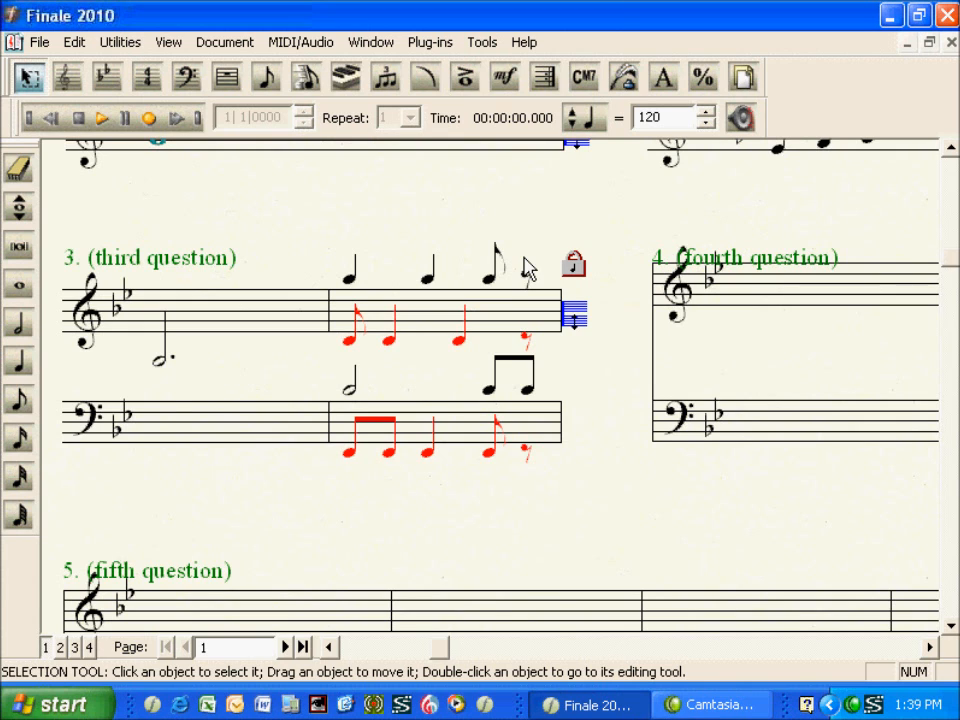
# Display the Advanced Tools Palette
pyautogui.click(780, 122)
pyautogui.rightClick(780, 122)
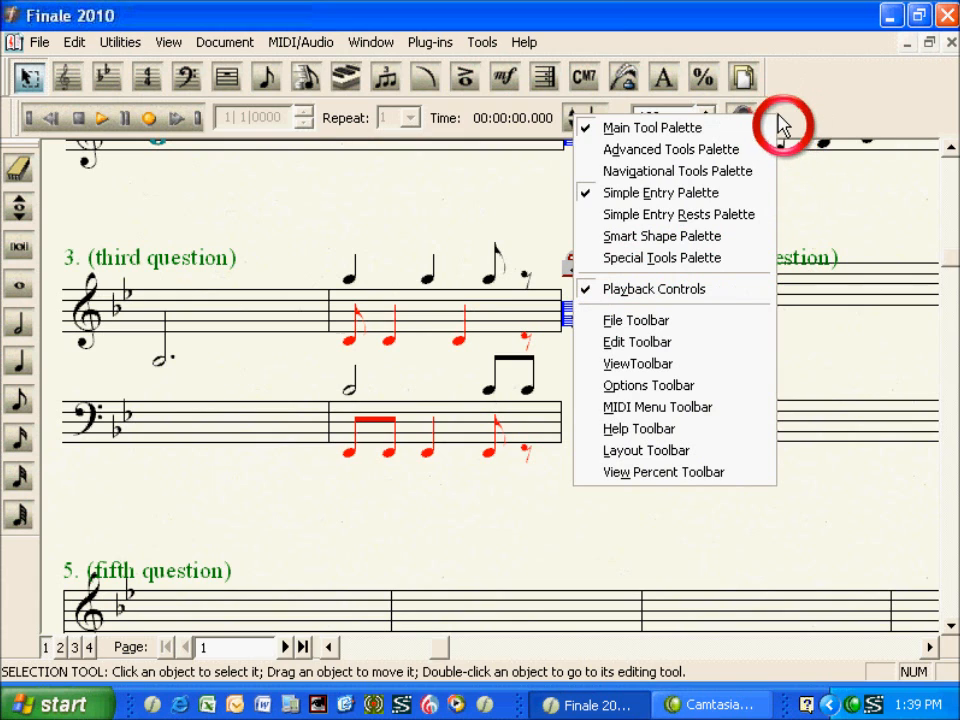
pyautogui.click(752, 151)
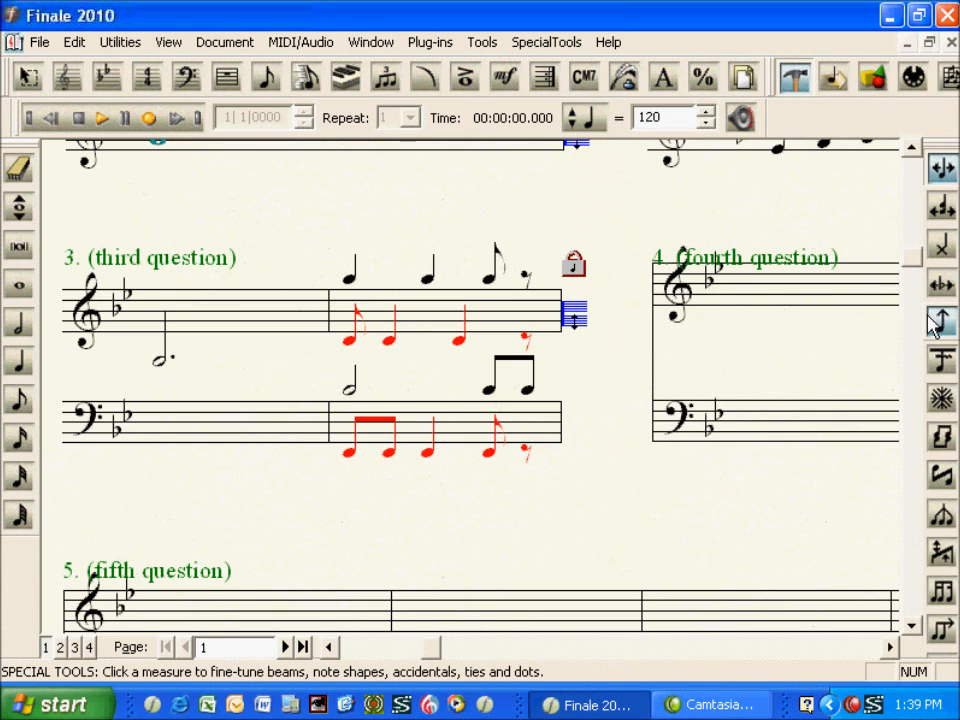
# Shorten the dotted half note's stem with the Stem Length tool until its tip reaches the treble staff's lowest line
pyautogui.click(938, 322)
pyautogui.click(938, 322)
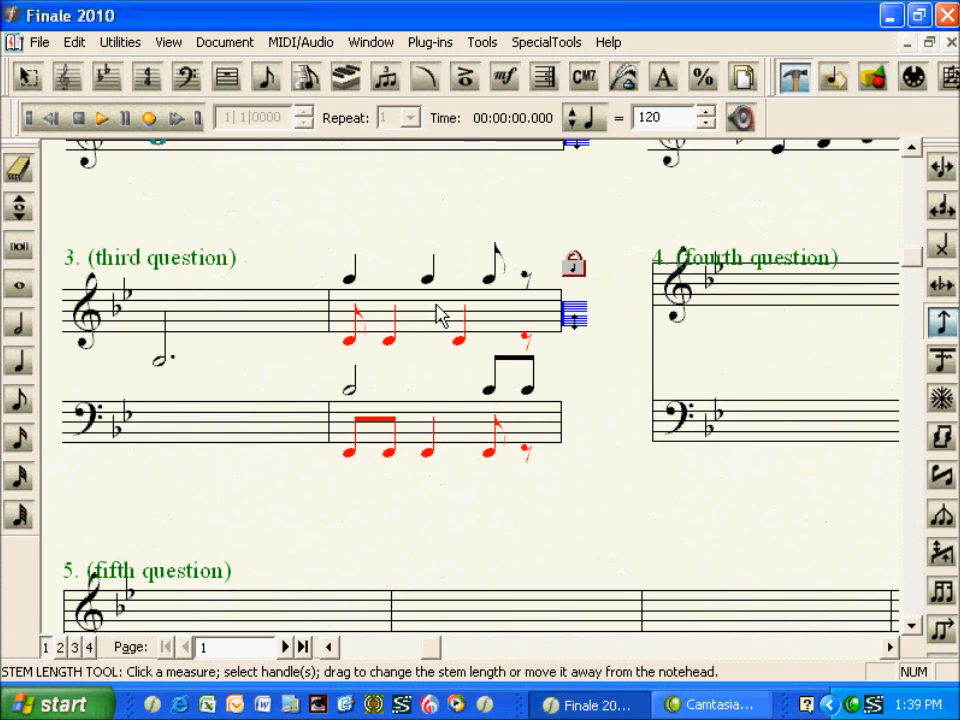
pyautogui.click(240, 326)
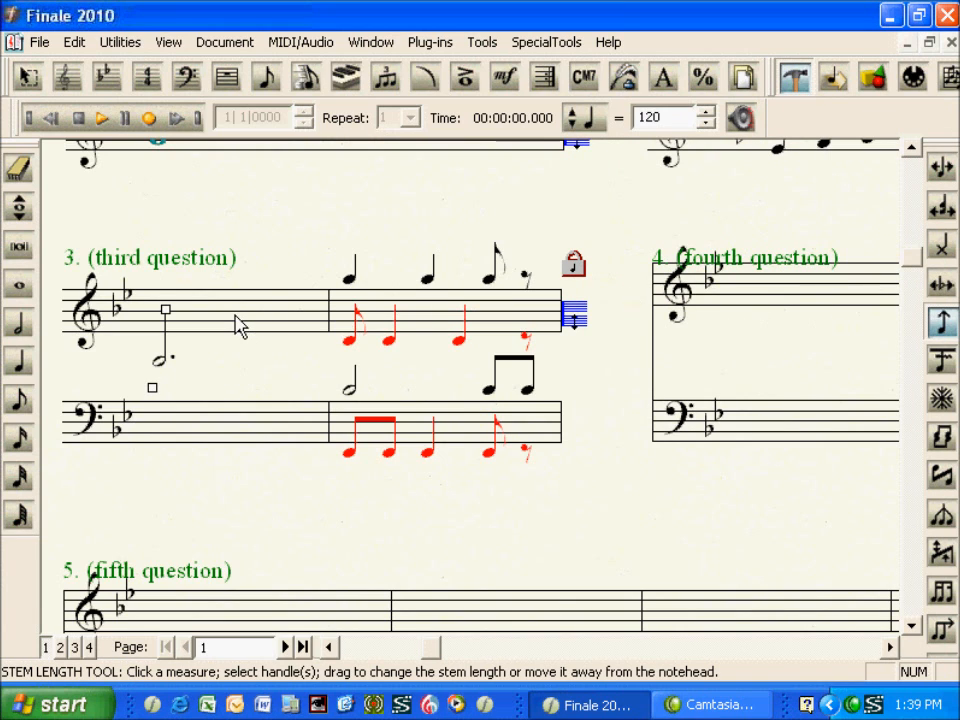
pyautogui.click(166, 311)
pyautogui.press('Down')
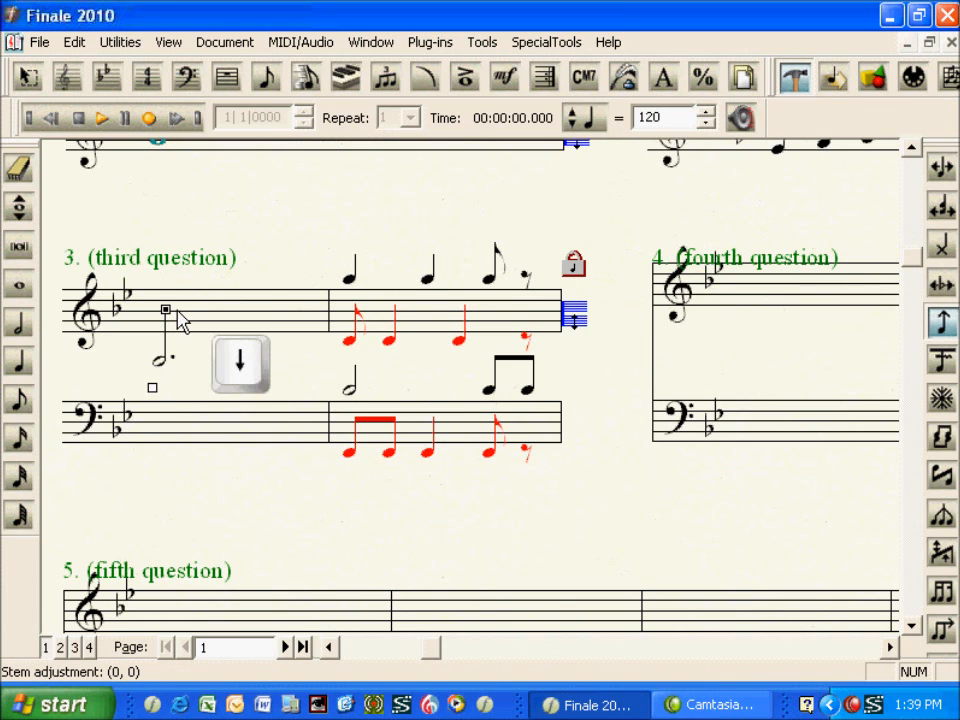
pyautogui.press('Down')
pyautogui.press('Down')
pyautogui.press('Down')
pyautogui.press('Down')
pyautogui.press('Down')
pyautogui.press('Down')
pyautogui.press('Down')
pyautogui.press('Down')
pyautogui.press('Down')
pyautogui.press('Down')
pyautogui.press('Down')
pyautogui.press('Down')
pyautogui.press('Down')
pyautogui.press('Down')
pyautogui.press('Down')
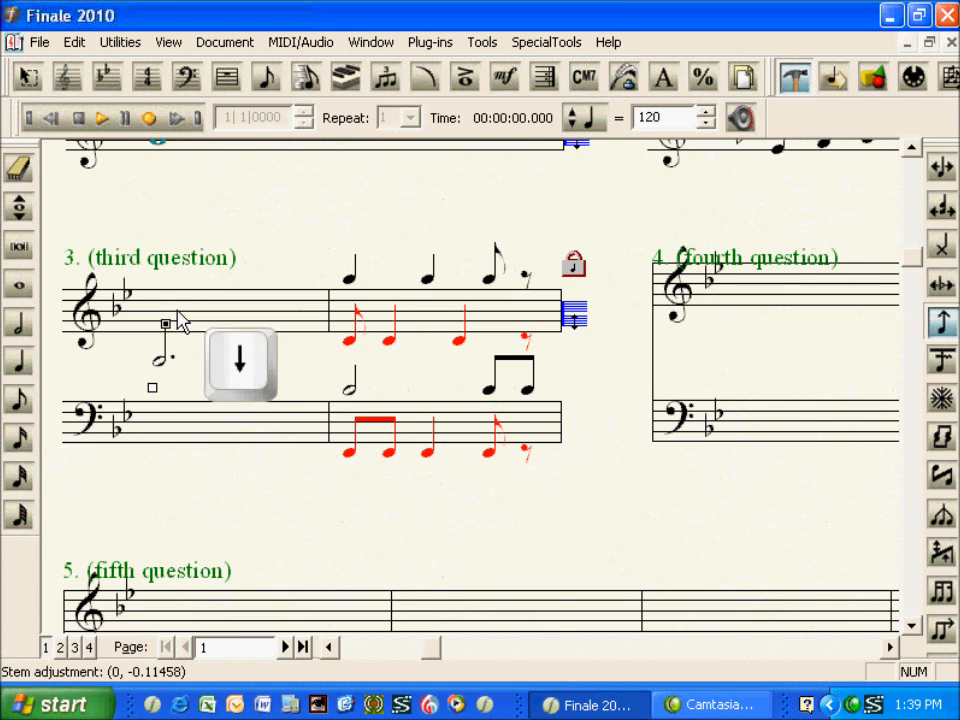
pyautogui.press('Down')
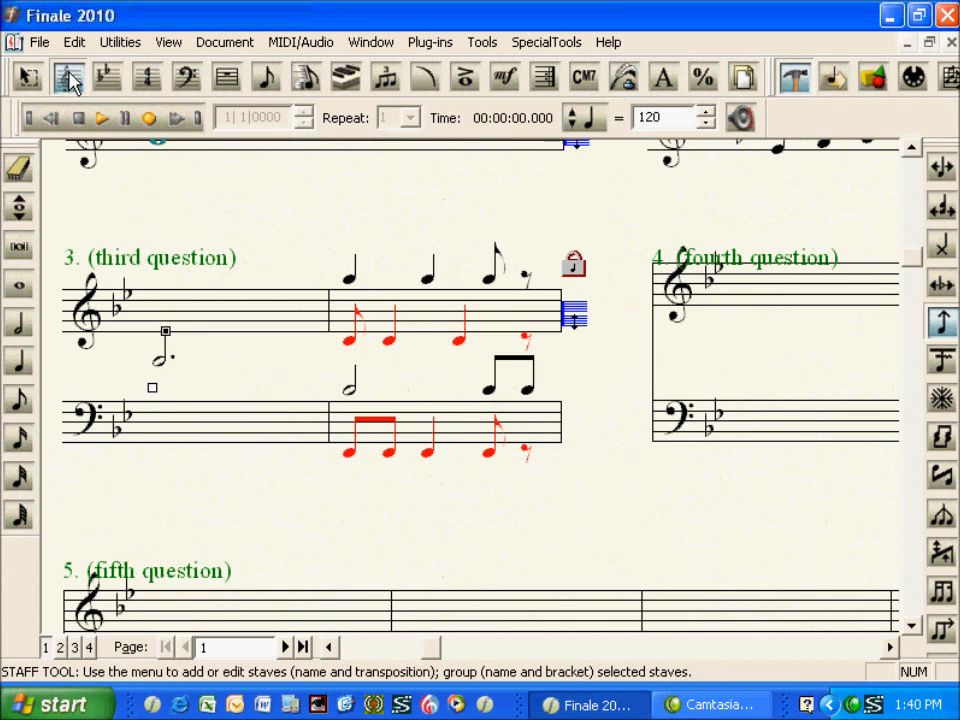
# Apply the Notes Only staff style to the third question's first measure on both staves
pyautogui.click(68, 78)
pyautogui.click(195, 325)
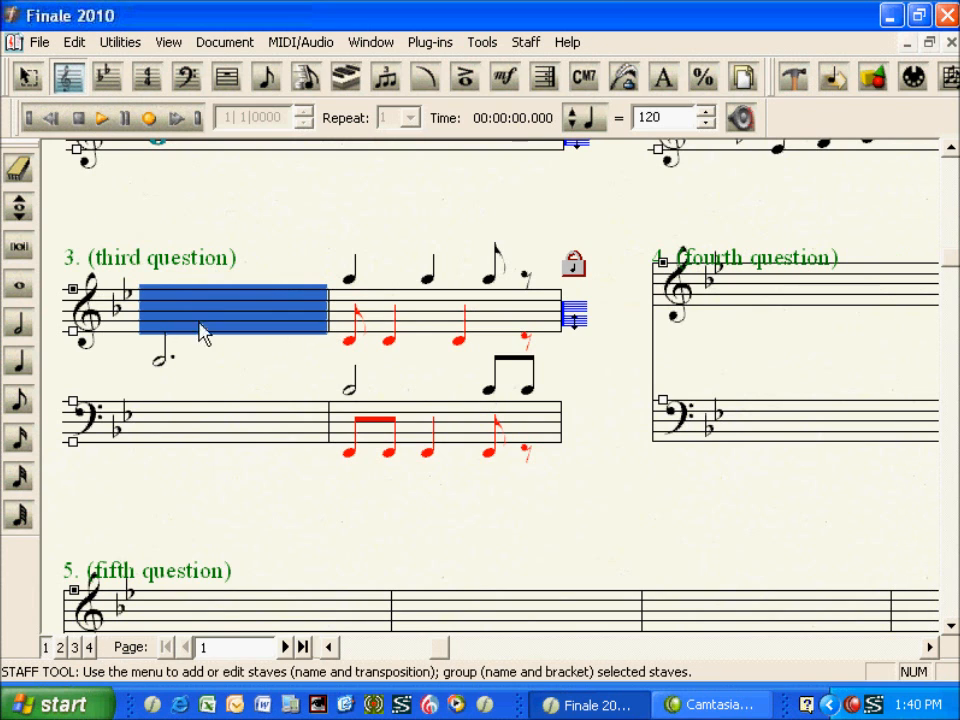
pyautogui.keyDown('shift'); pyautogui.click(216, 421); pyautogui.keyUp('shift')
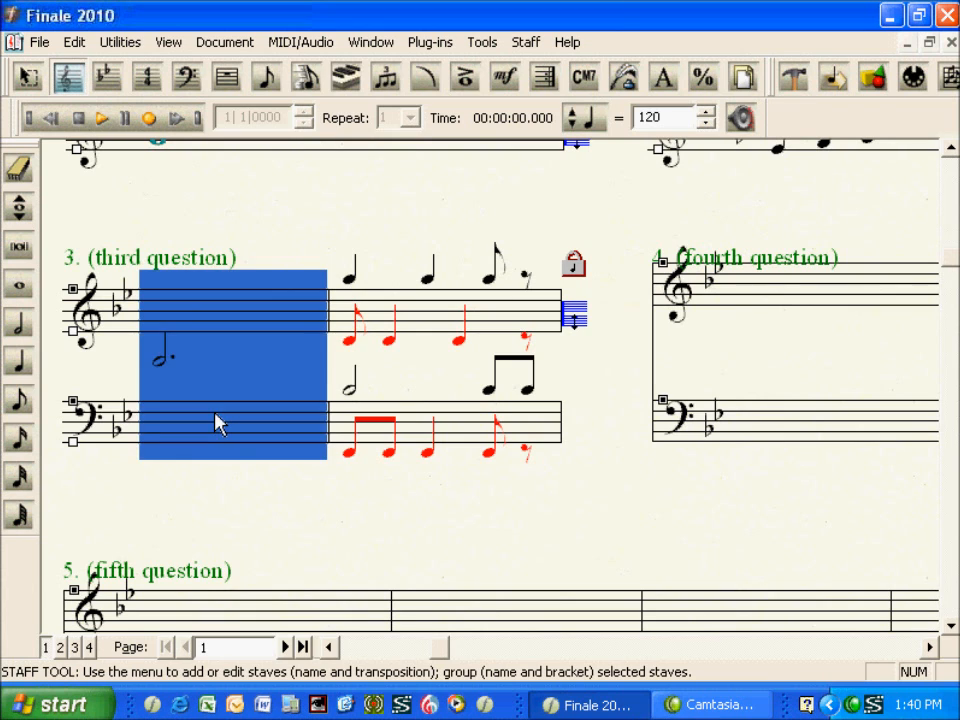
pyautogui.rightClick(216, 421)
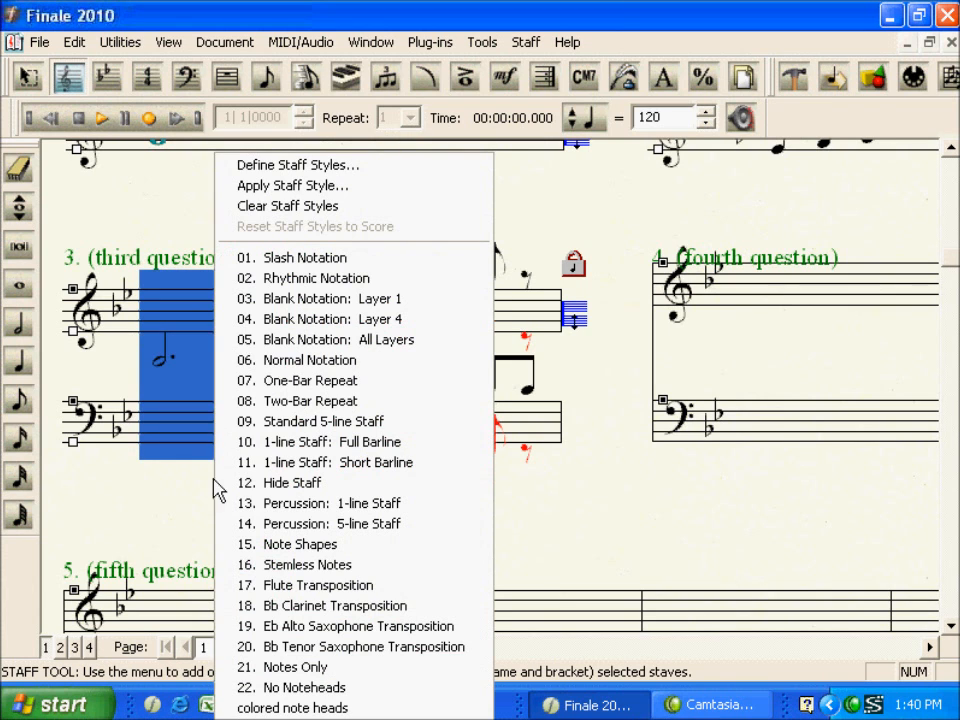
pyautogui.click(230, 666)
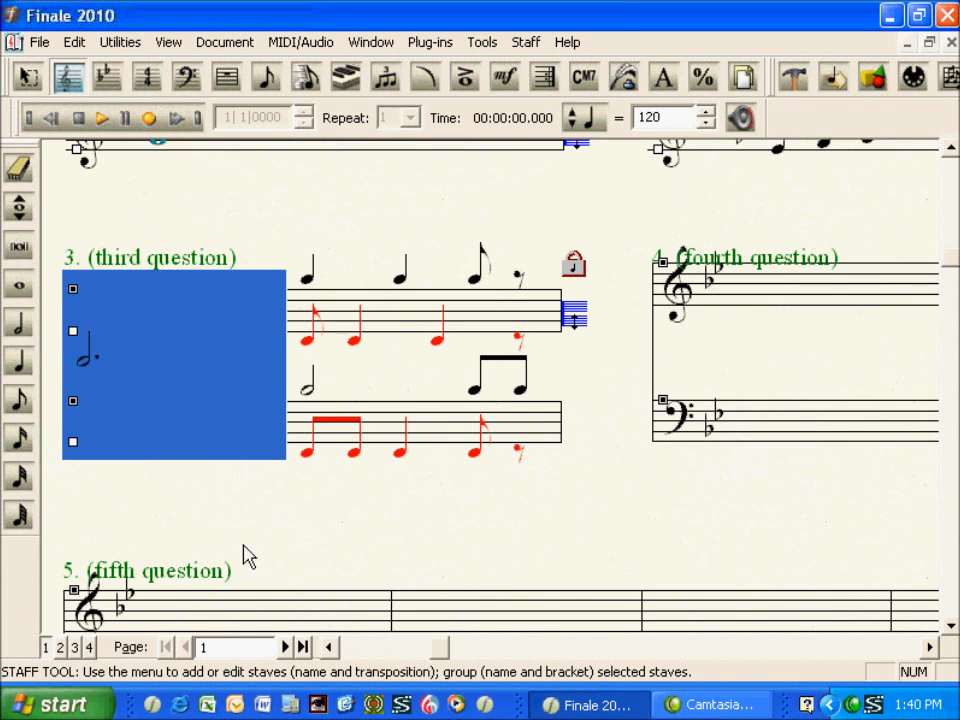
pyautogui.click(281, 521)
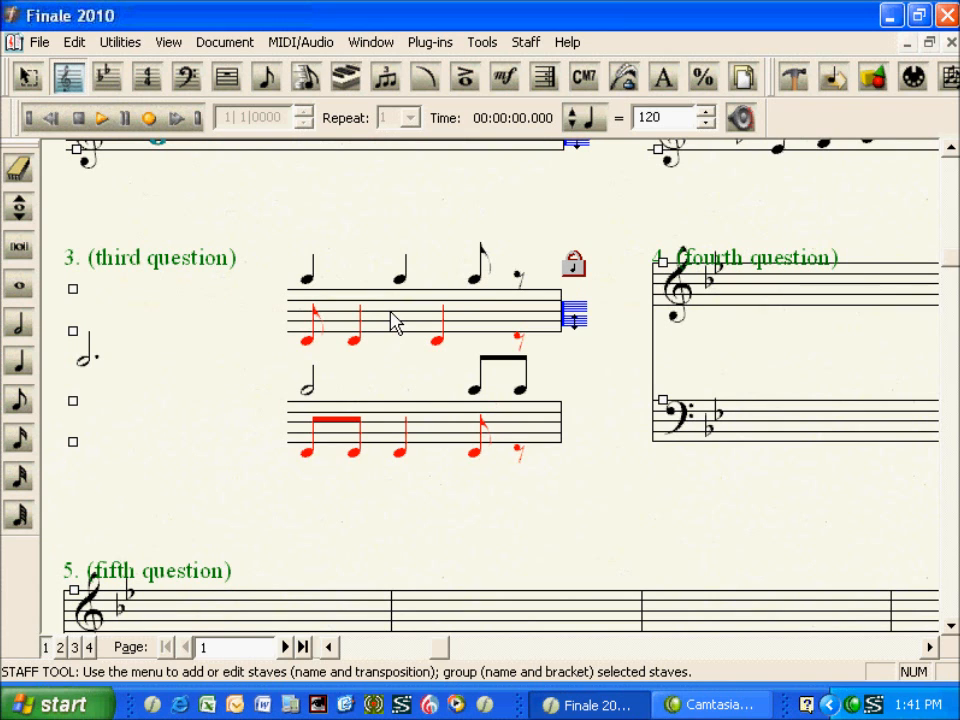
# Create a new staff style named "top and bottom only" that does not display barlines or rests
pyautogui.rightClick(393, 322)
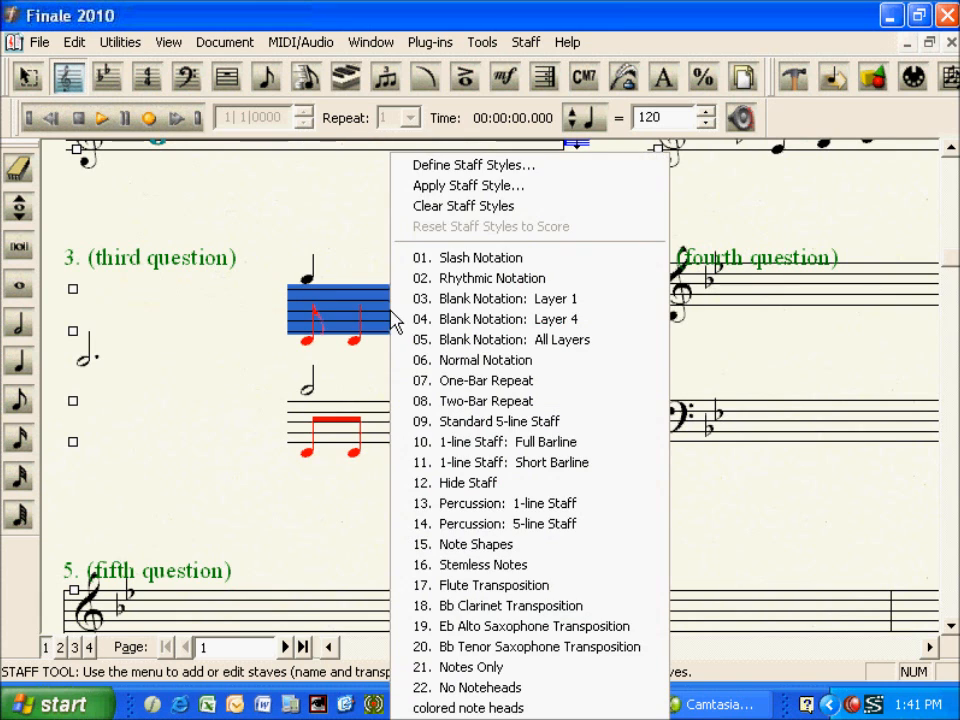
pyautogui.click(445, 168)
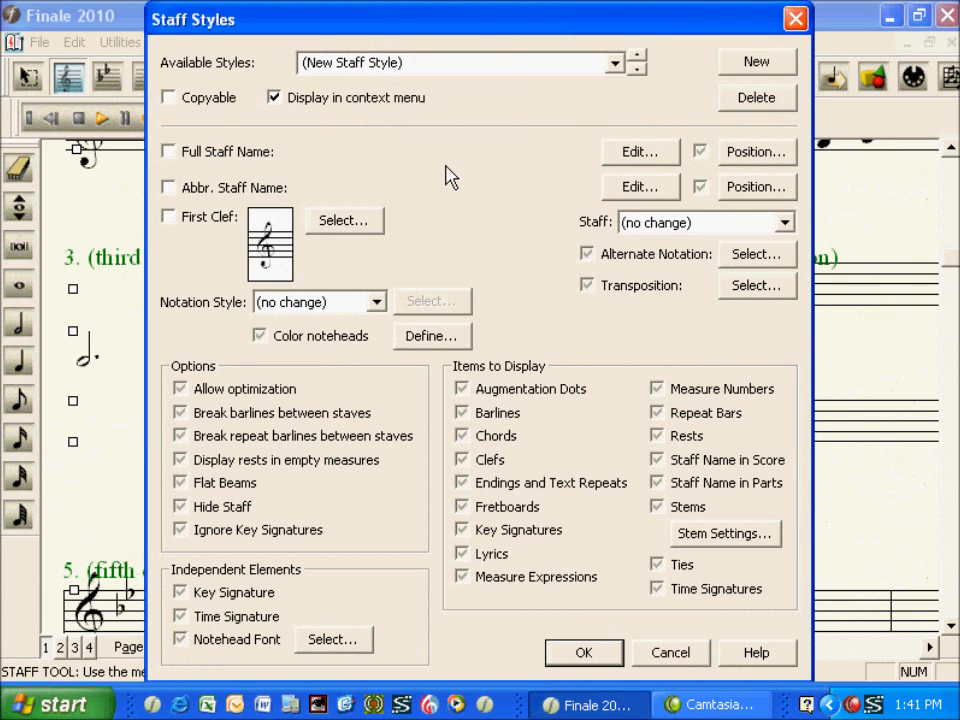
pyautogui.click(748, 64)
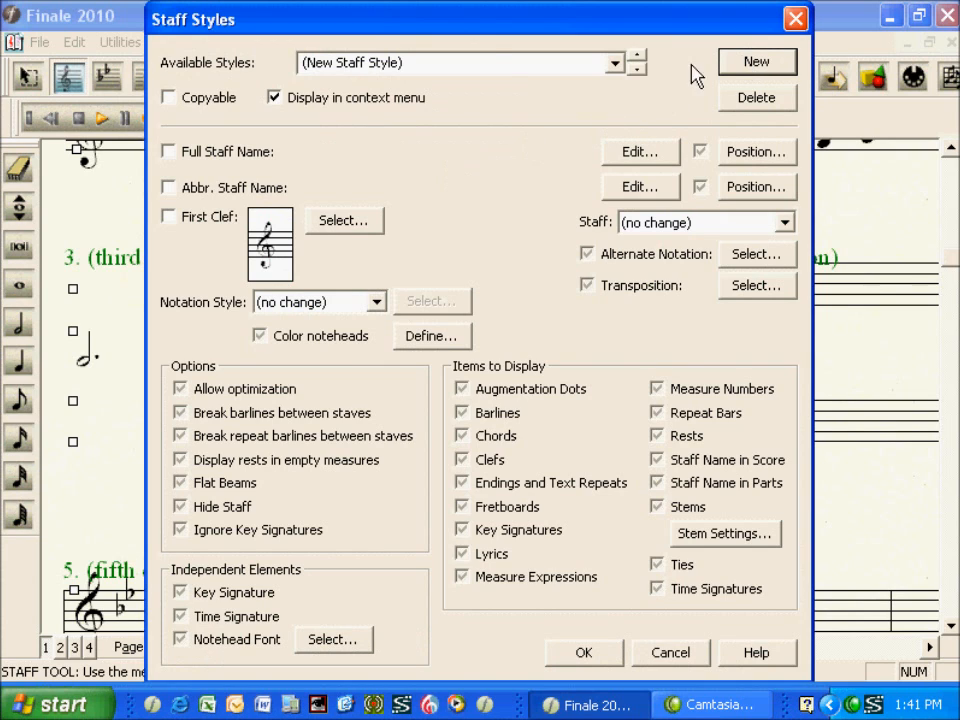
pyautogui.click(484, 64)
pyautogui.write('top and bottom')
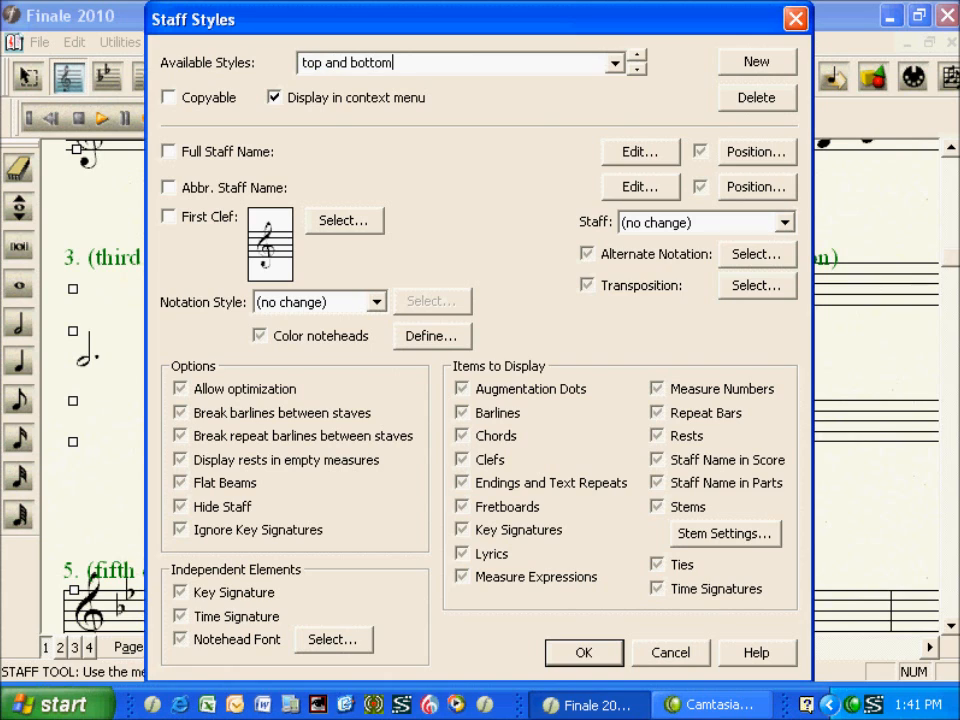
pyautogui.write(' only')
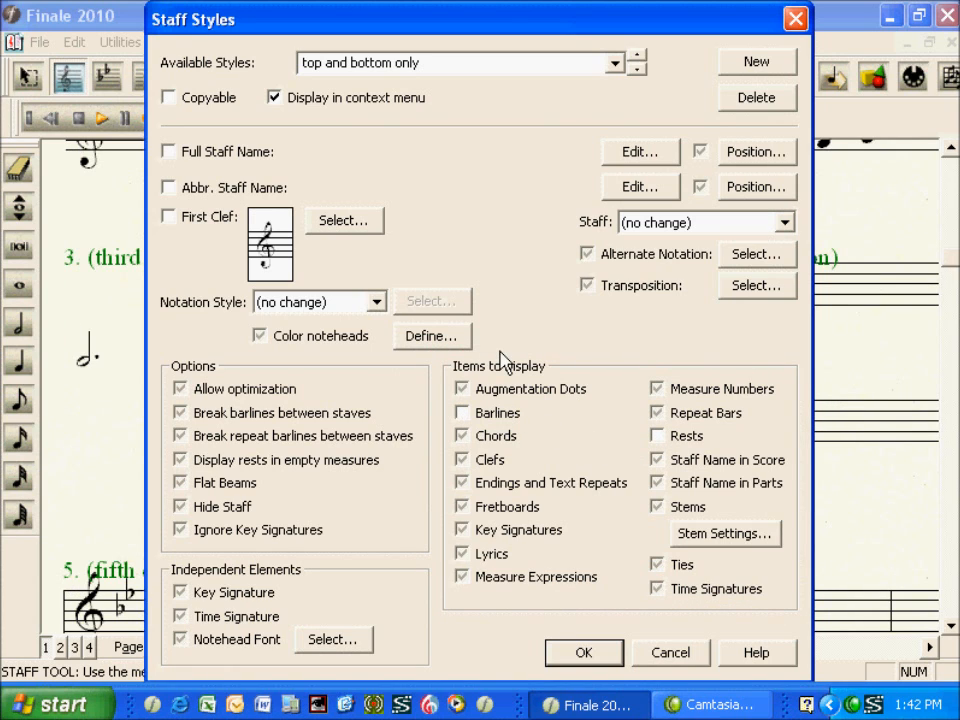
# Give the style a custom staff with only the lines directly above and below the standard five, removing the five between them
pyautogui.click(786, 222)
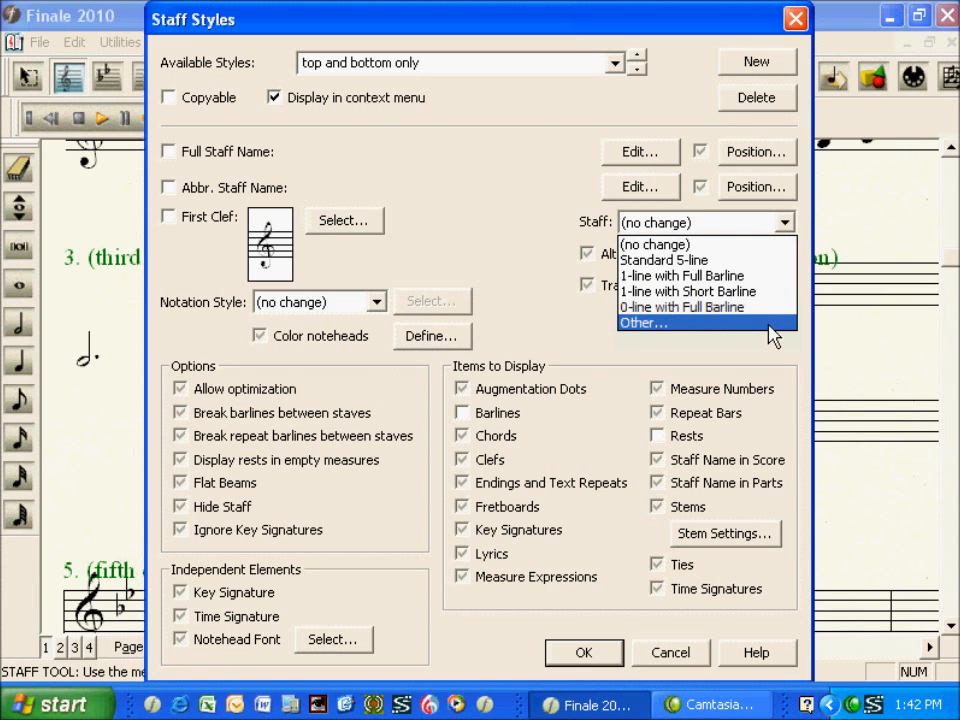
pyautogui.click(770, 324)
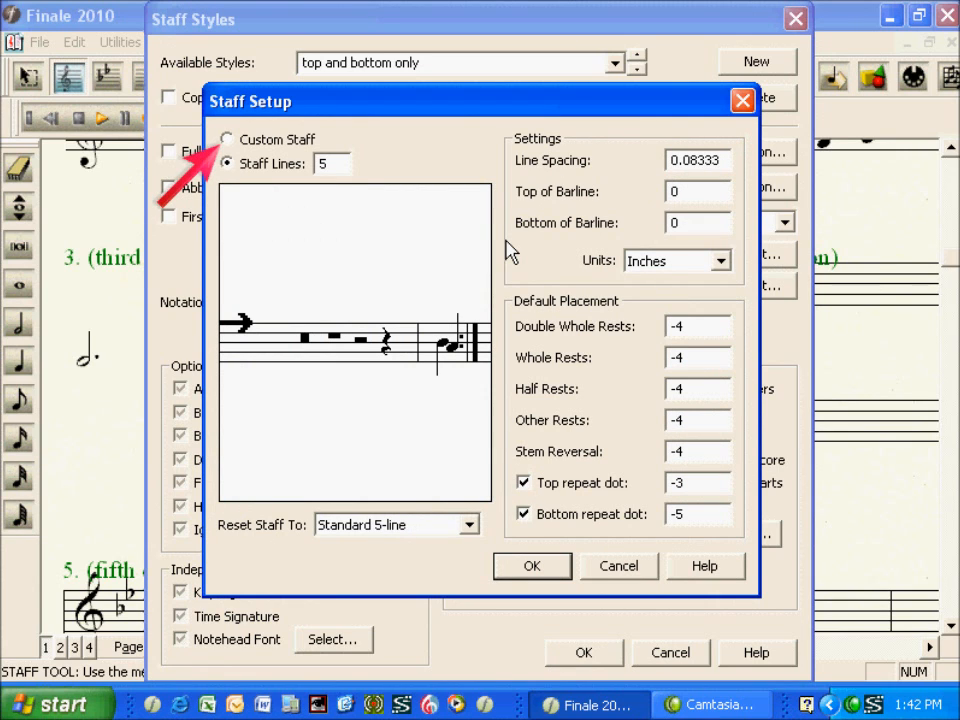
pyautogui.click(293, 143)
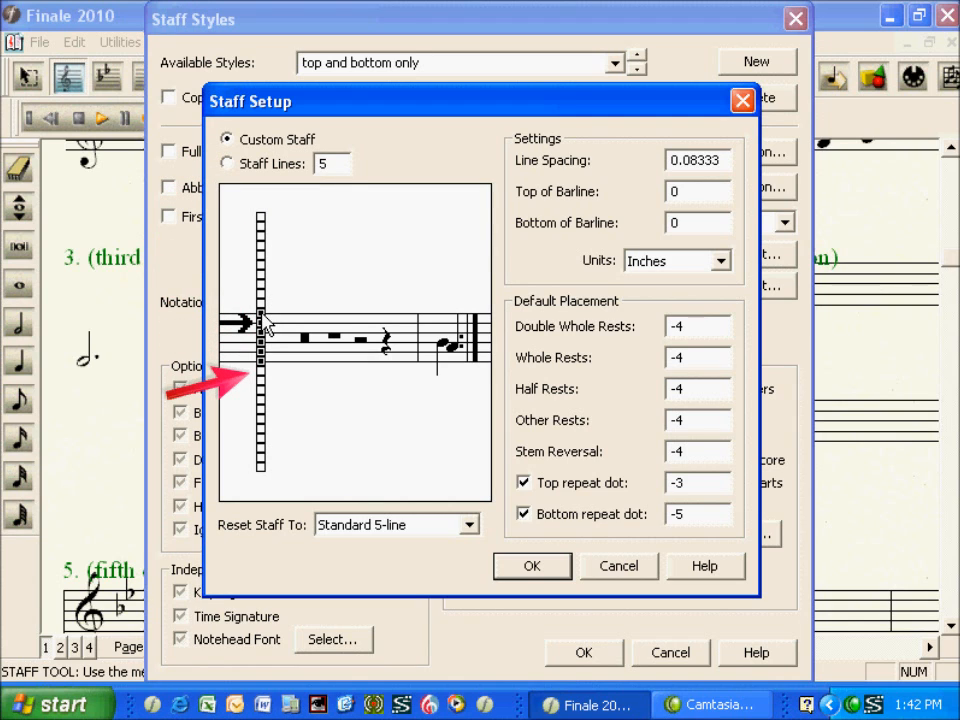
pyautogui.click(259, 371)
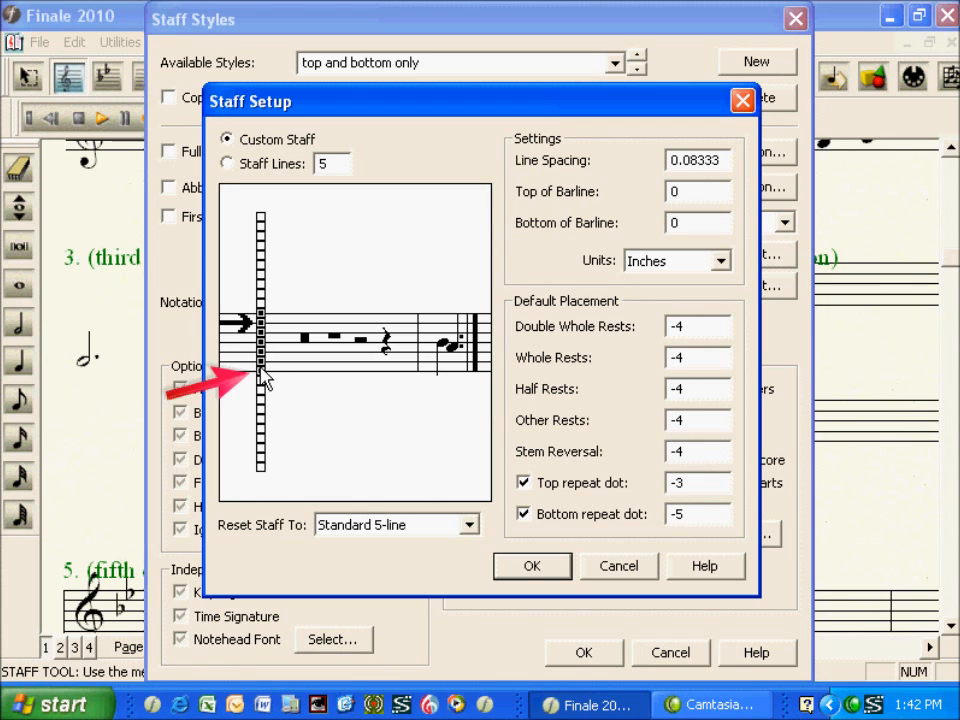
pyautogui.click(260, 364)
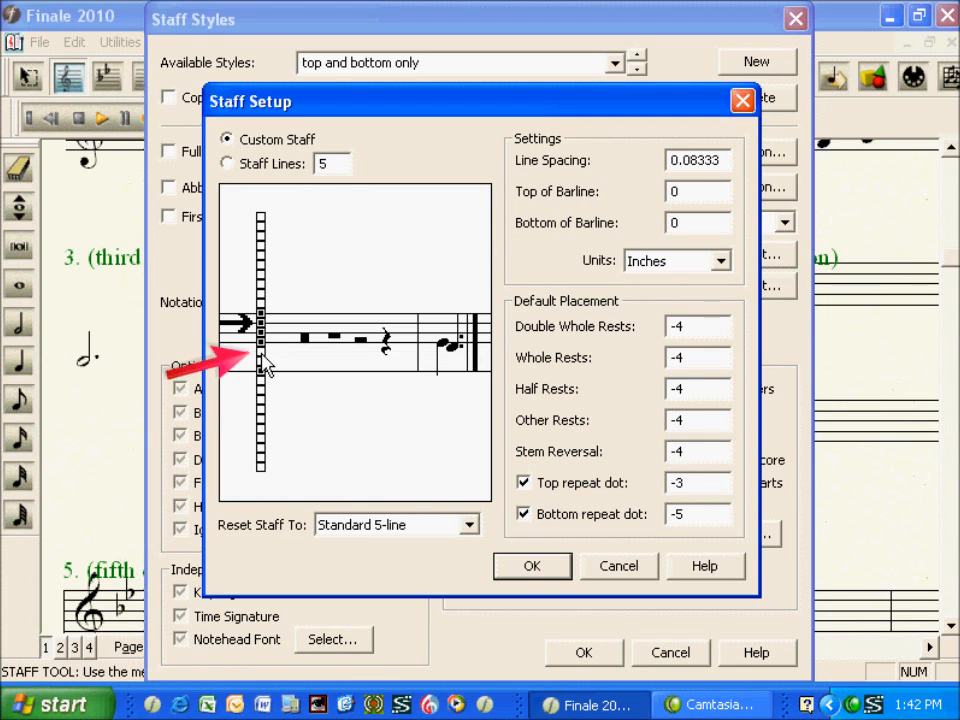
pyautogui.click(261, 353)
pyautogui.click(261, 342)
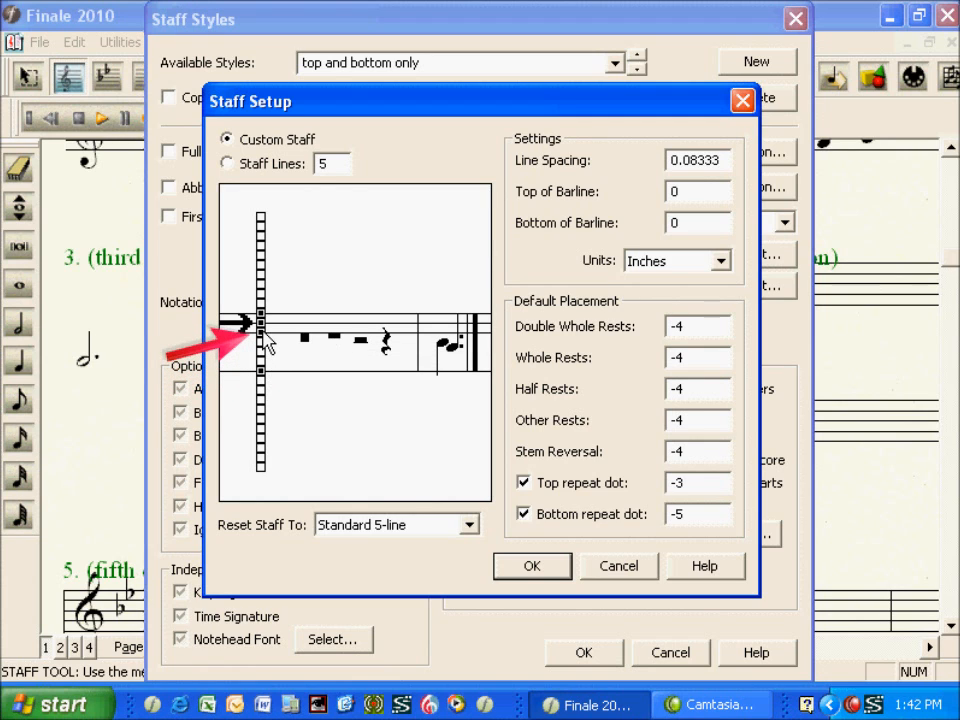
pyautogui.click(261, 323)
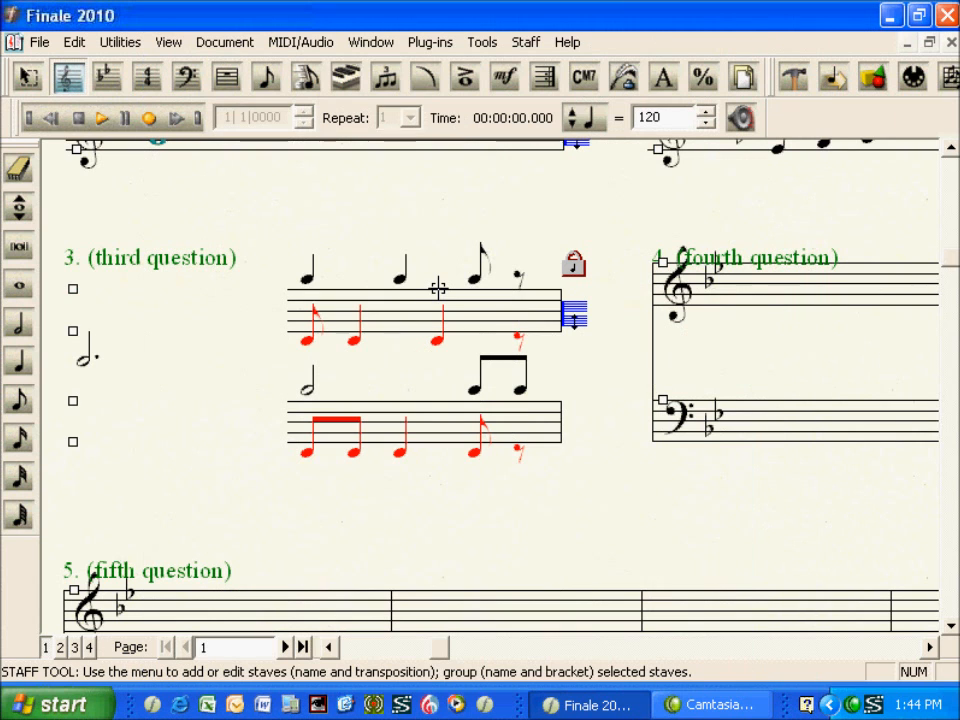
# Apply the "top and bottom only" staff style to the third question's second measure on both staves
pyautogui.click(438, 288)
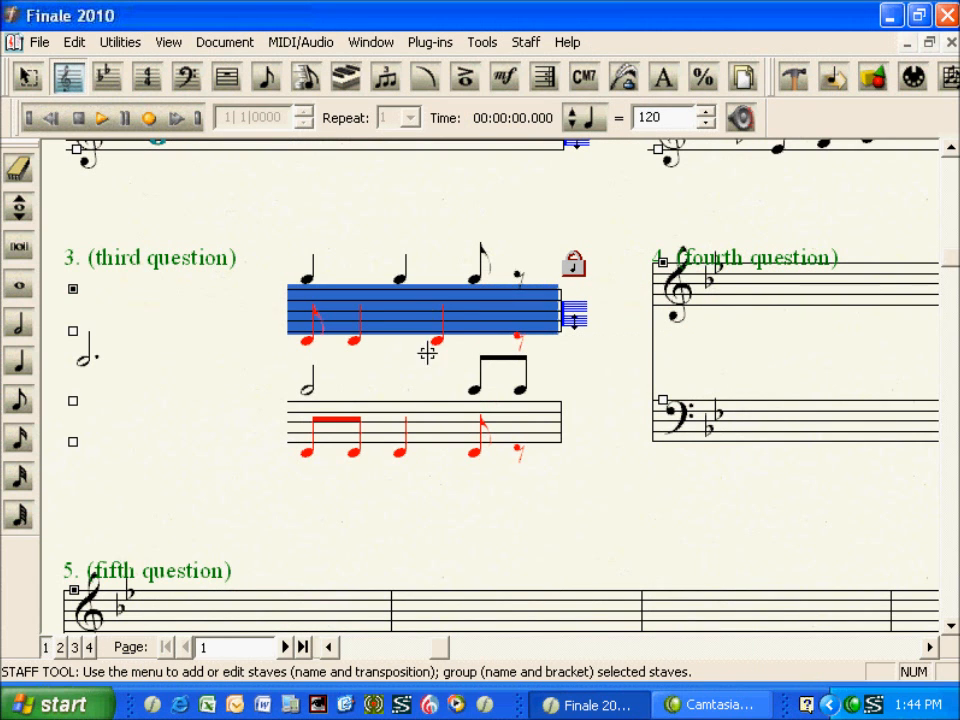
pyautogui.keyDown('shift'); pyautogui.click(430, 416); pyautogui.keyUp('shift')
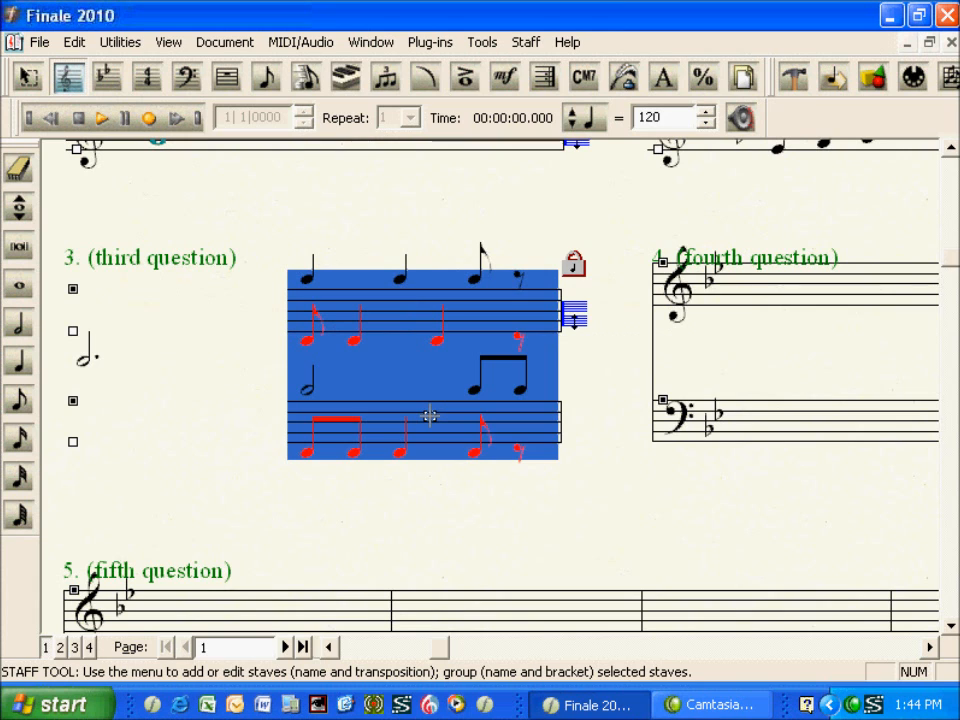
pyautogui.rightClick(430, 416)
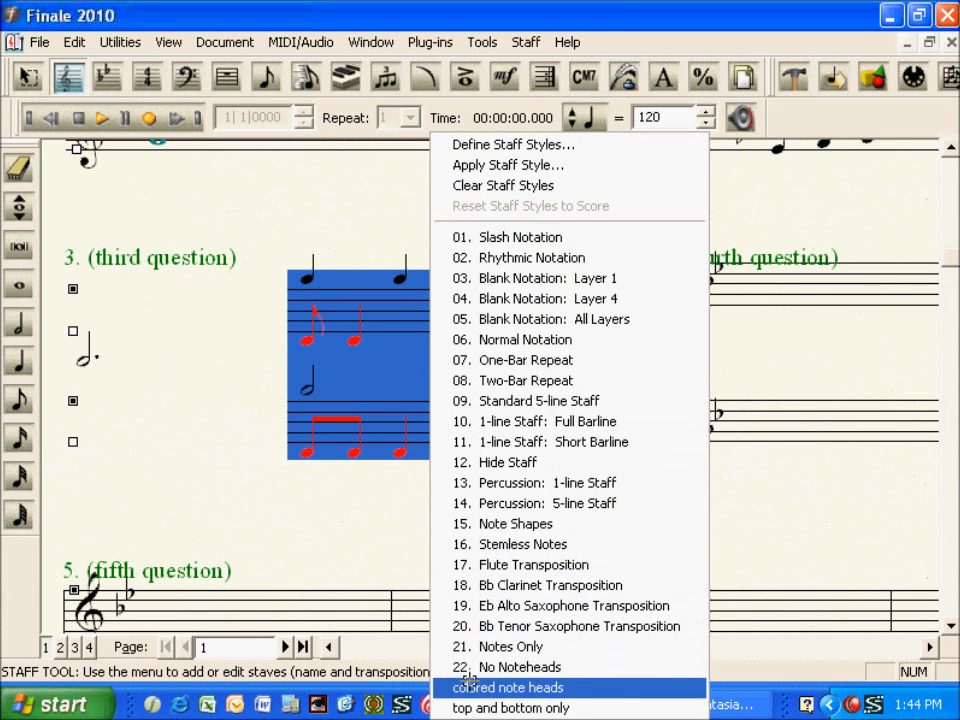
pyautogui.click(468, 707)
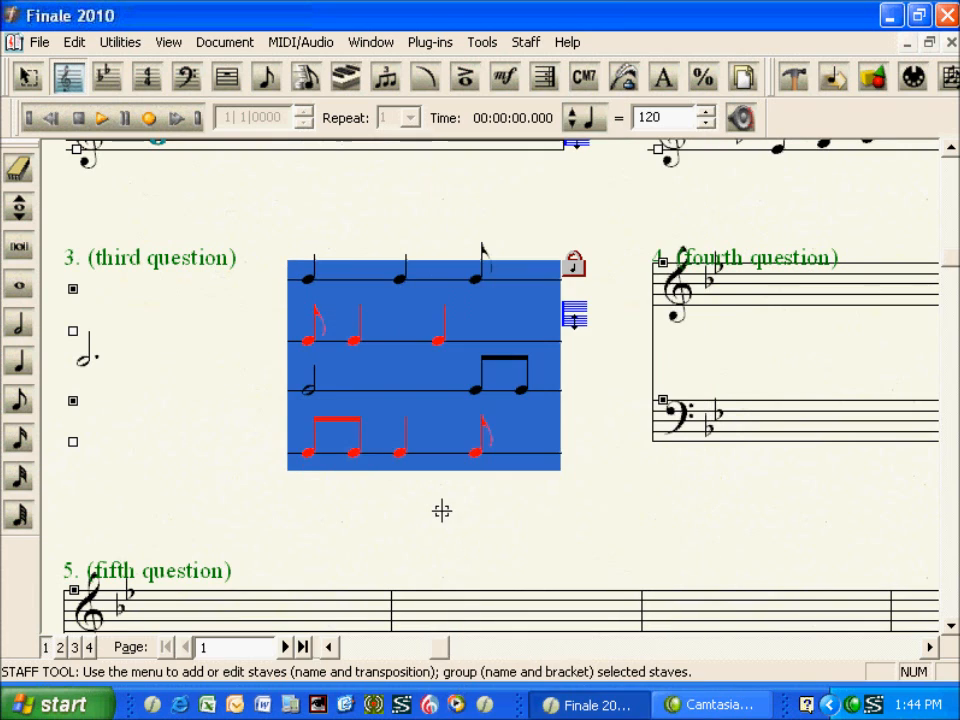
pyautogui.click(442, 507)
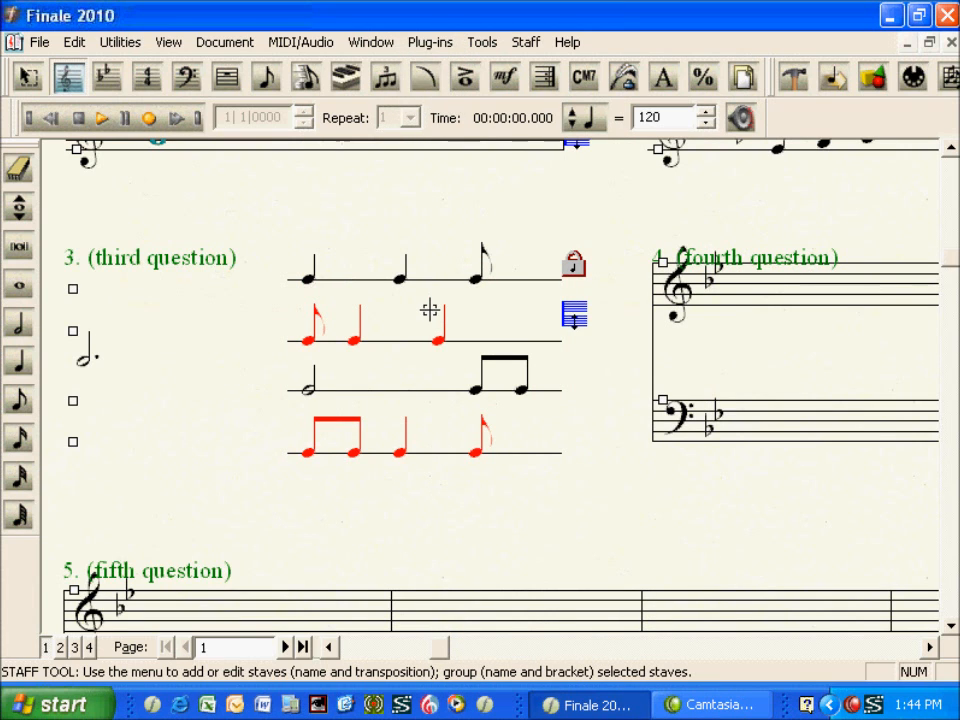
# Draw a horizontal custom line with an arrowhead from the dotted half note to the start of the second measure
pyautogui.click(427, 79)
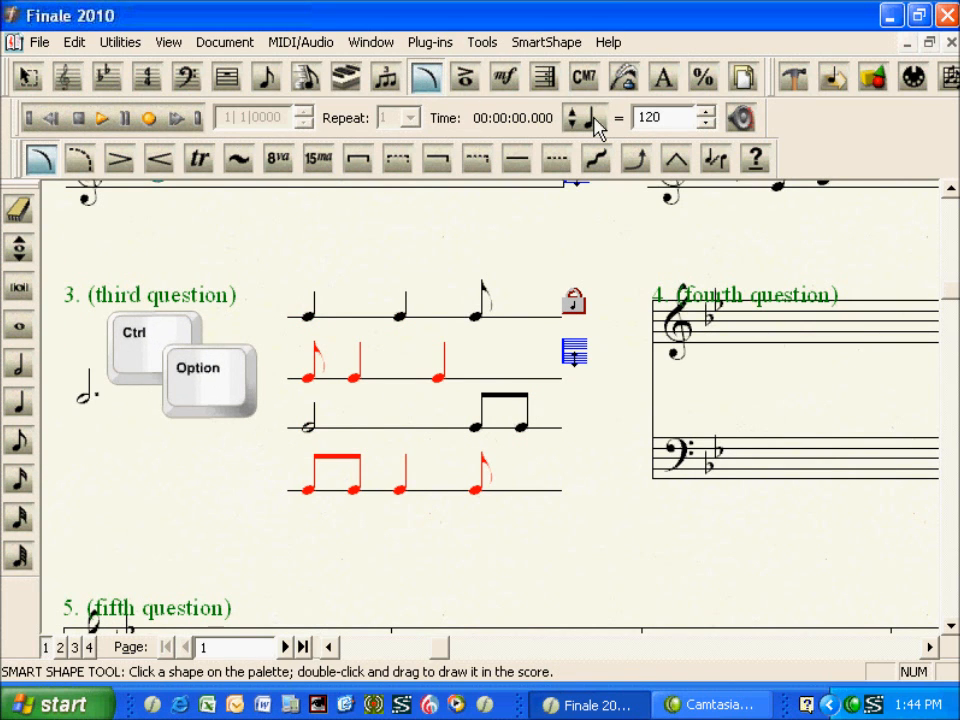
pyautogui.keyDown('ctrl'); pyautogui.click(754, 162); pyautogui.keyUp('ctrl')
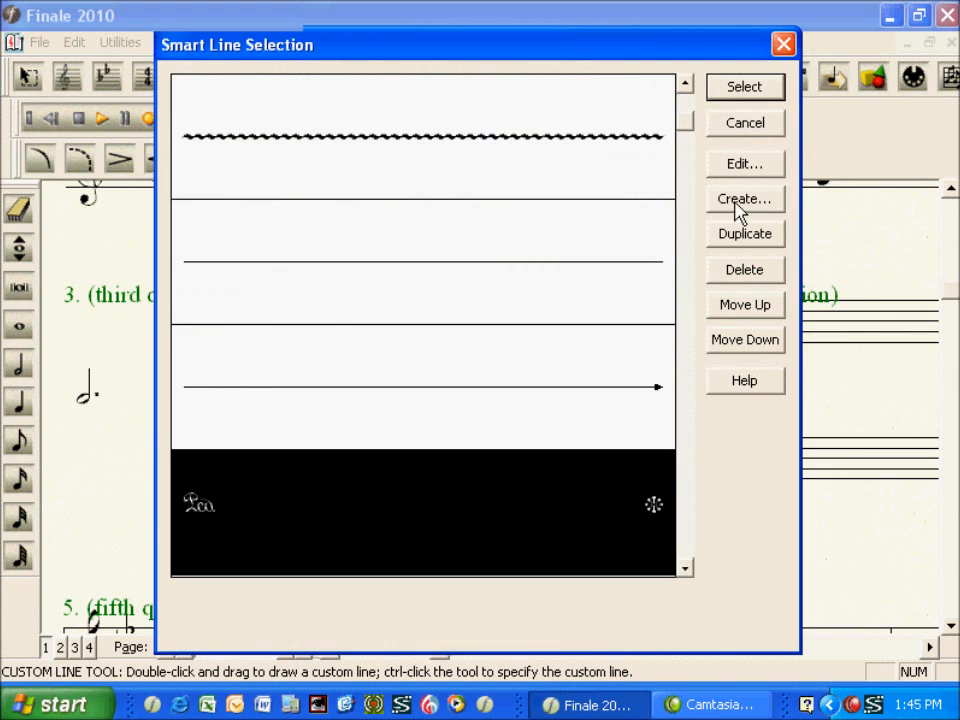
pyautogui.click(646, 362)
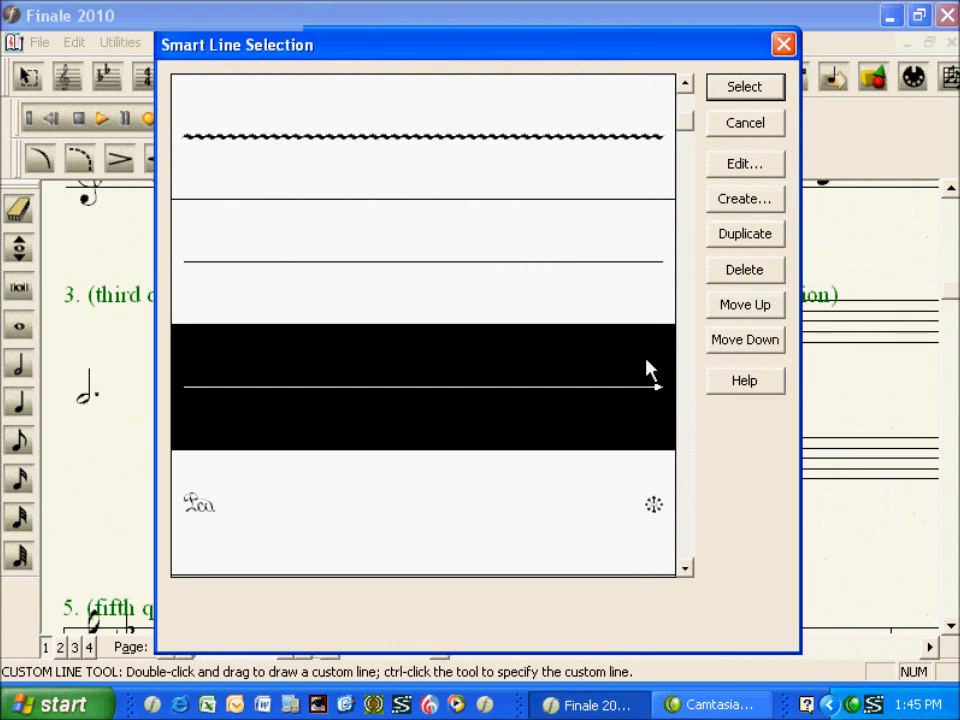
pyautogui.click(758, 94)
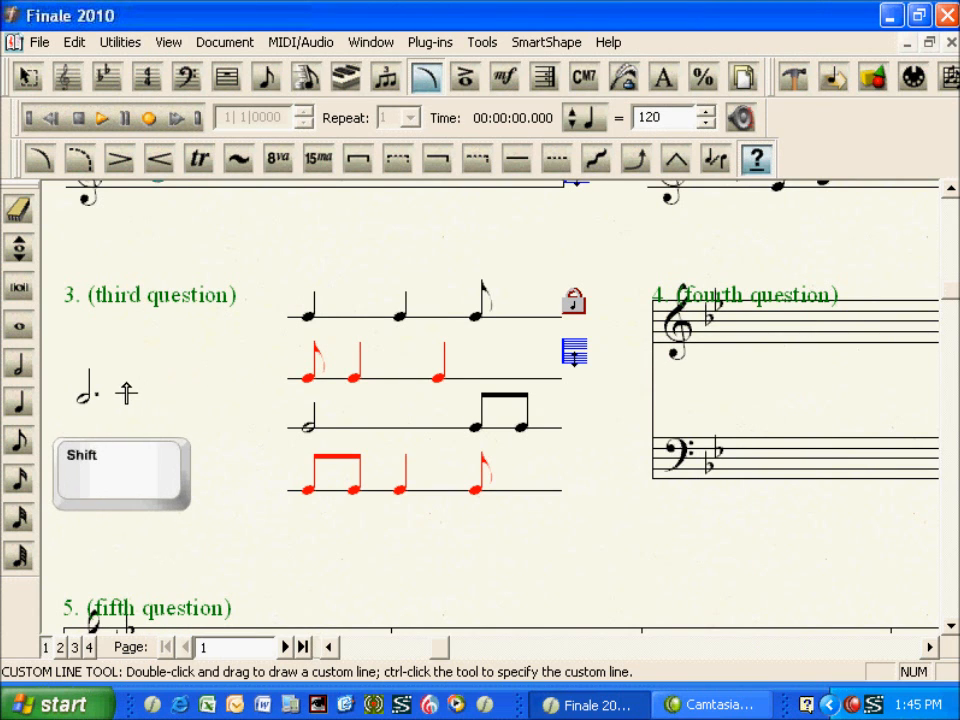
pyautogui.moveTo(121, 397); pyautogui.dragTo(275, 408)
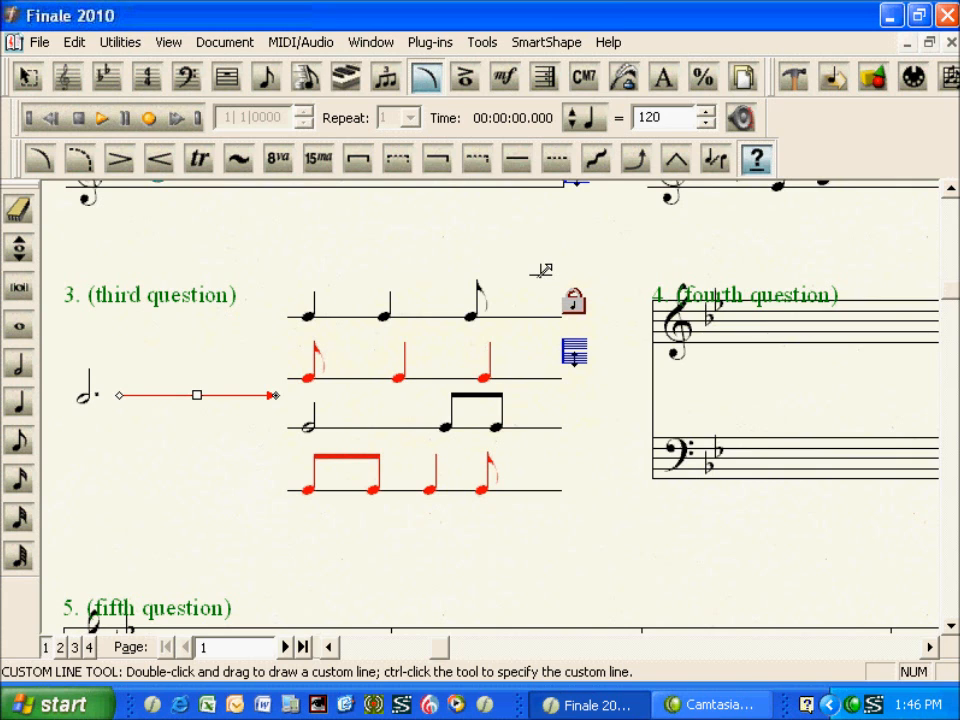
# Shift the second quarter note and the eighth note on the uppermost line slightly left with the Note Position tool
pyautogui.click(793, 79)
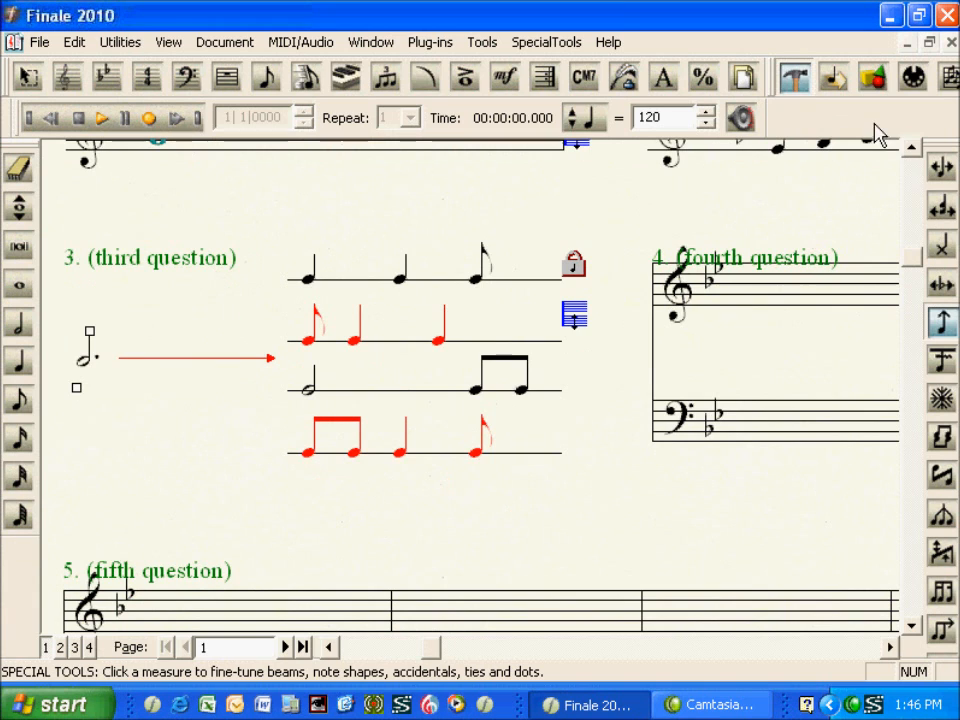
pyautogui.click(936, 170)
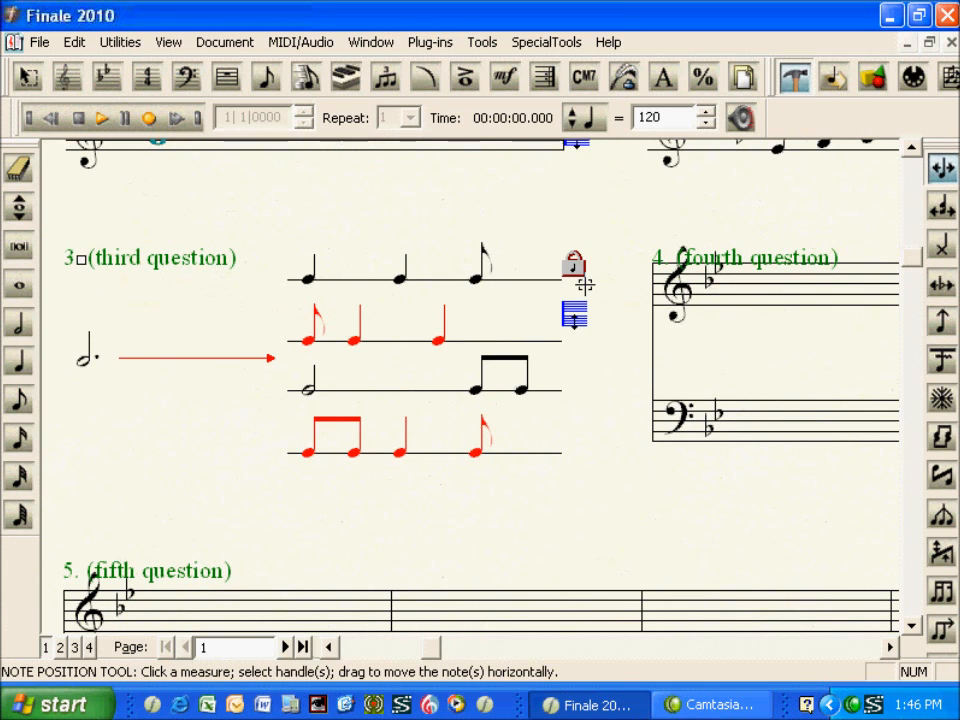
pyautogui.click(349, 283)
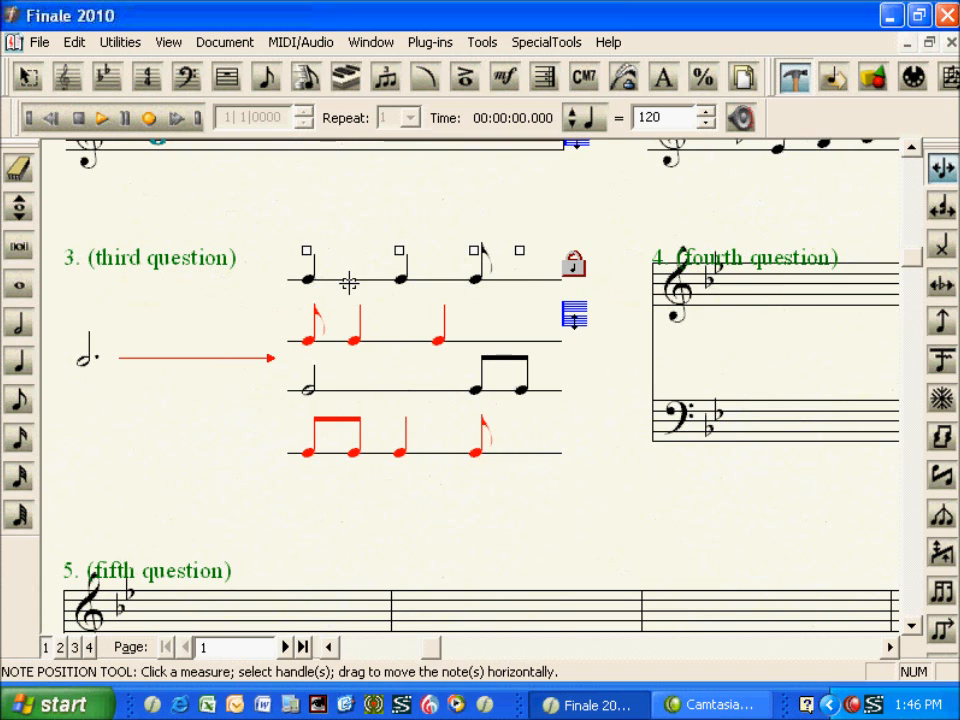
pyautogui.moveTo(398, 251); pyautogui.dragTo(381, 252)
pyautogui.moveTo(474, 250); pyautogui.dragTo(469, 251)
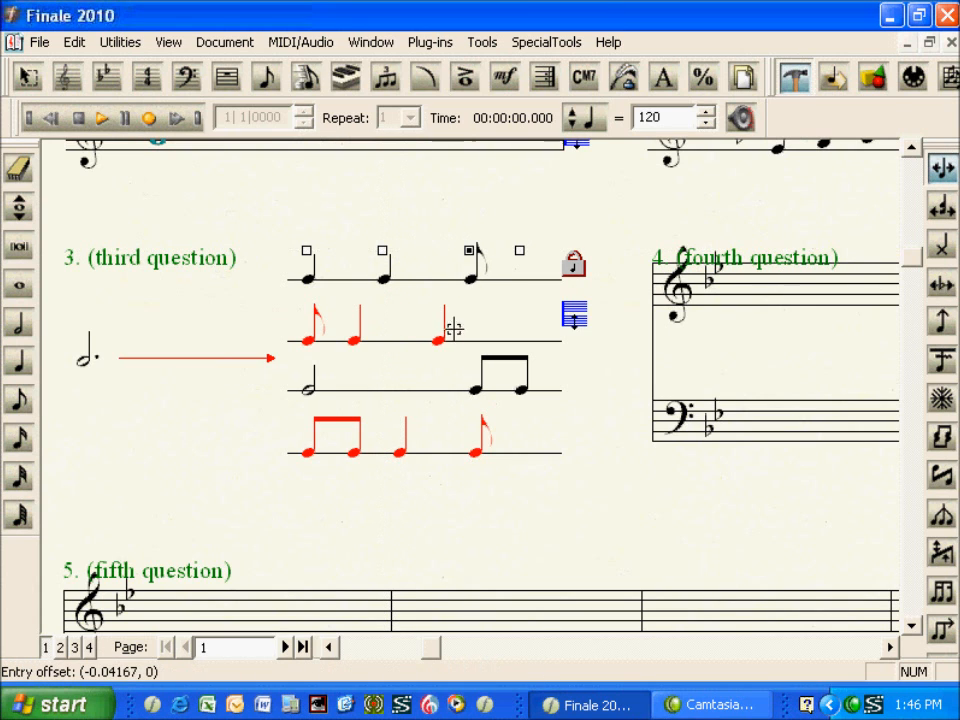
# Move the lower staff's black beamed eighth notes left and its red second eighth and quarter notes right
pyautogui.click(454, 377)
pyautogui.moveTo(476, 360); pyautogui.dragTo(444, 360)
pyautogui.moveTo(520, 361); pyautogui.dragTo(493, 365)
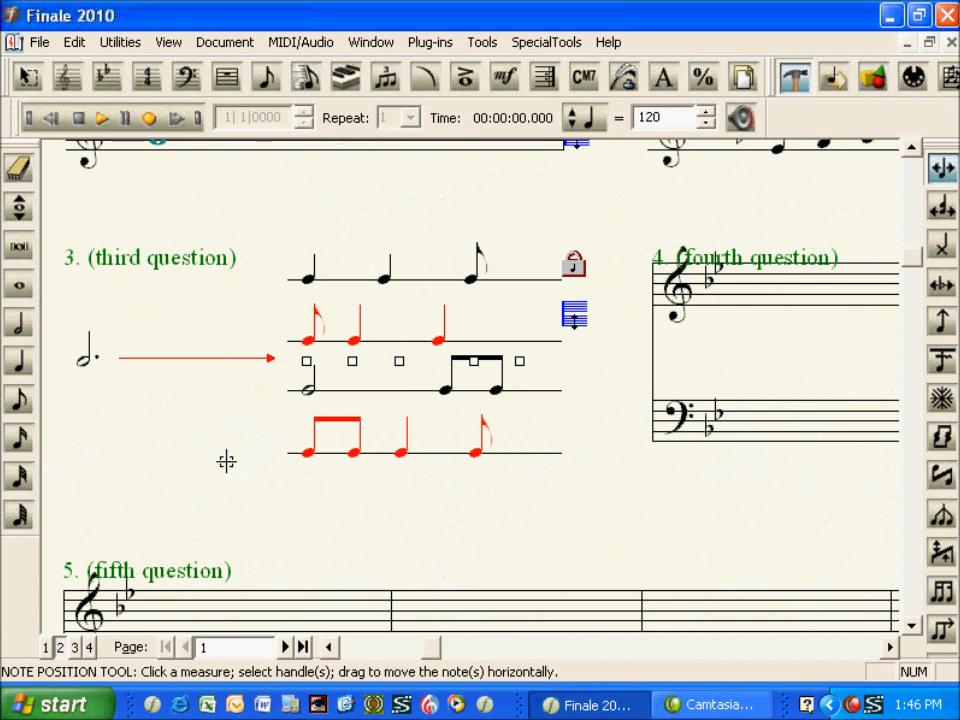
pyautogui.moveTo(352, 361); pyautogui.dragTo(422, 358)
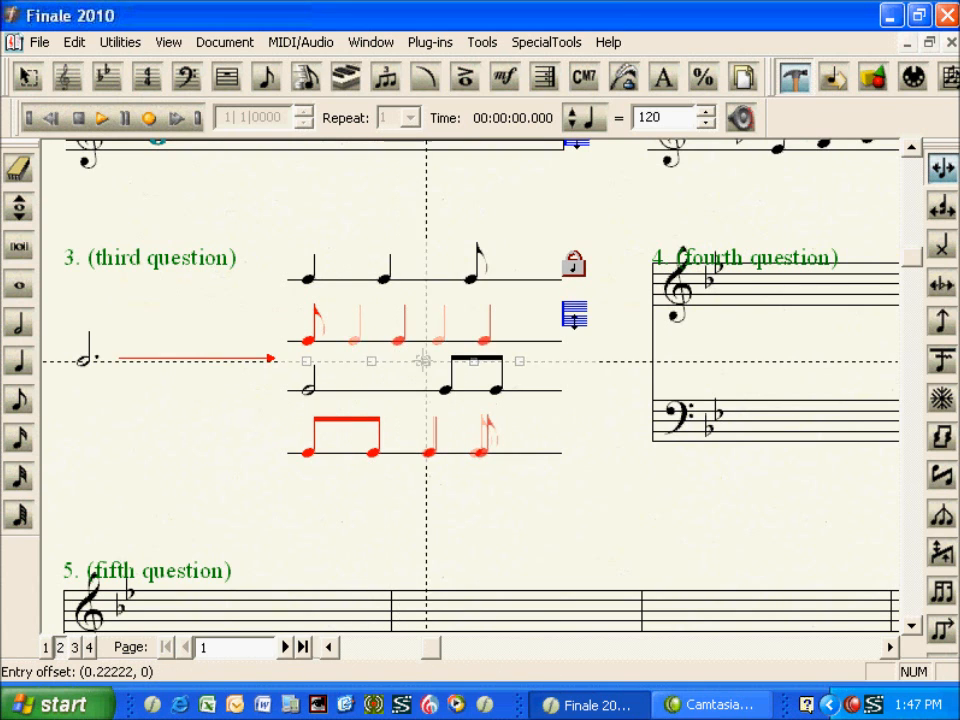